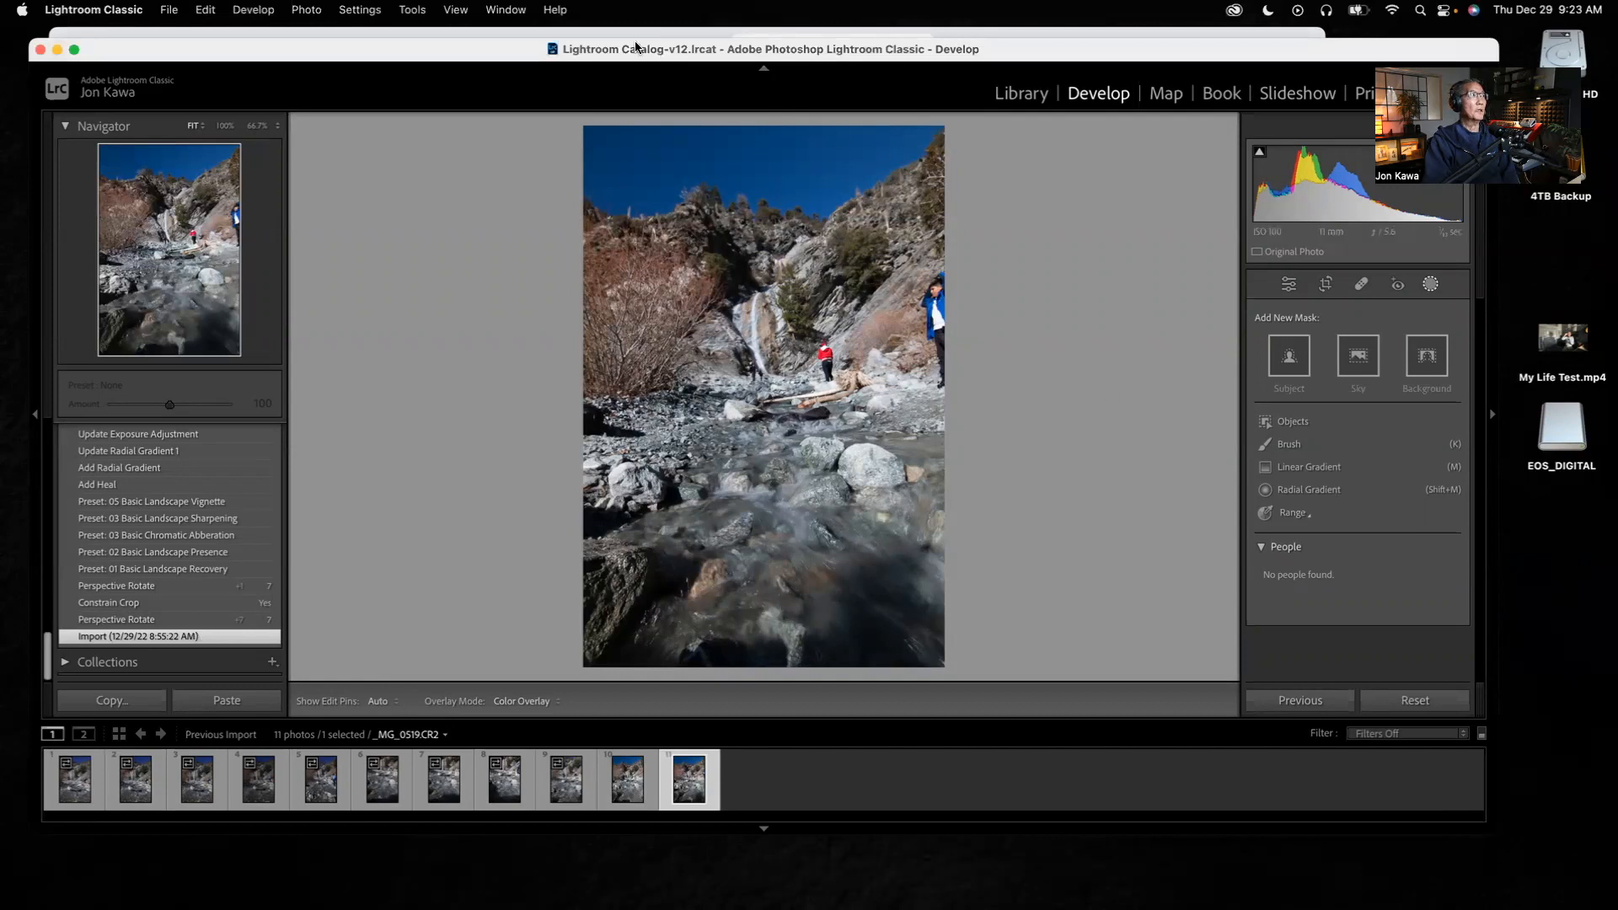
- Enable Constrain Crop in the Transform settings and rotate the waterfall photo to +4.4
drag(1036, 53, 1056, 80)
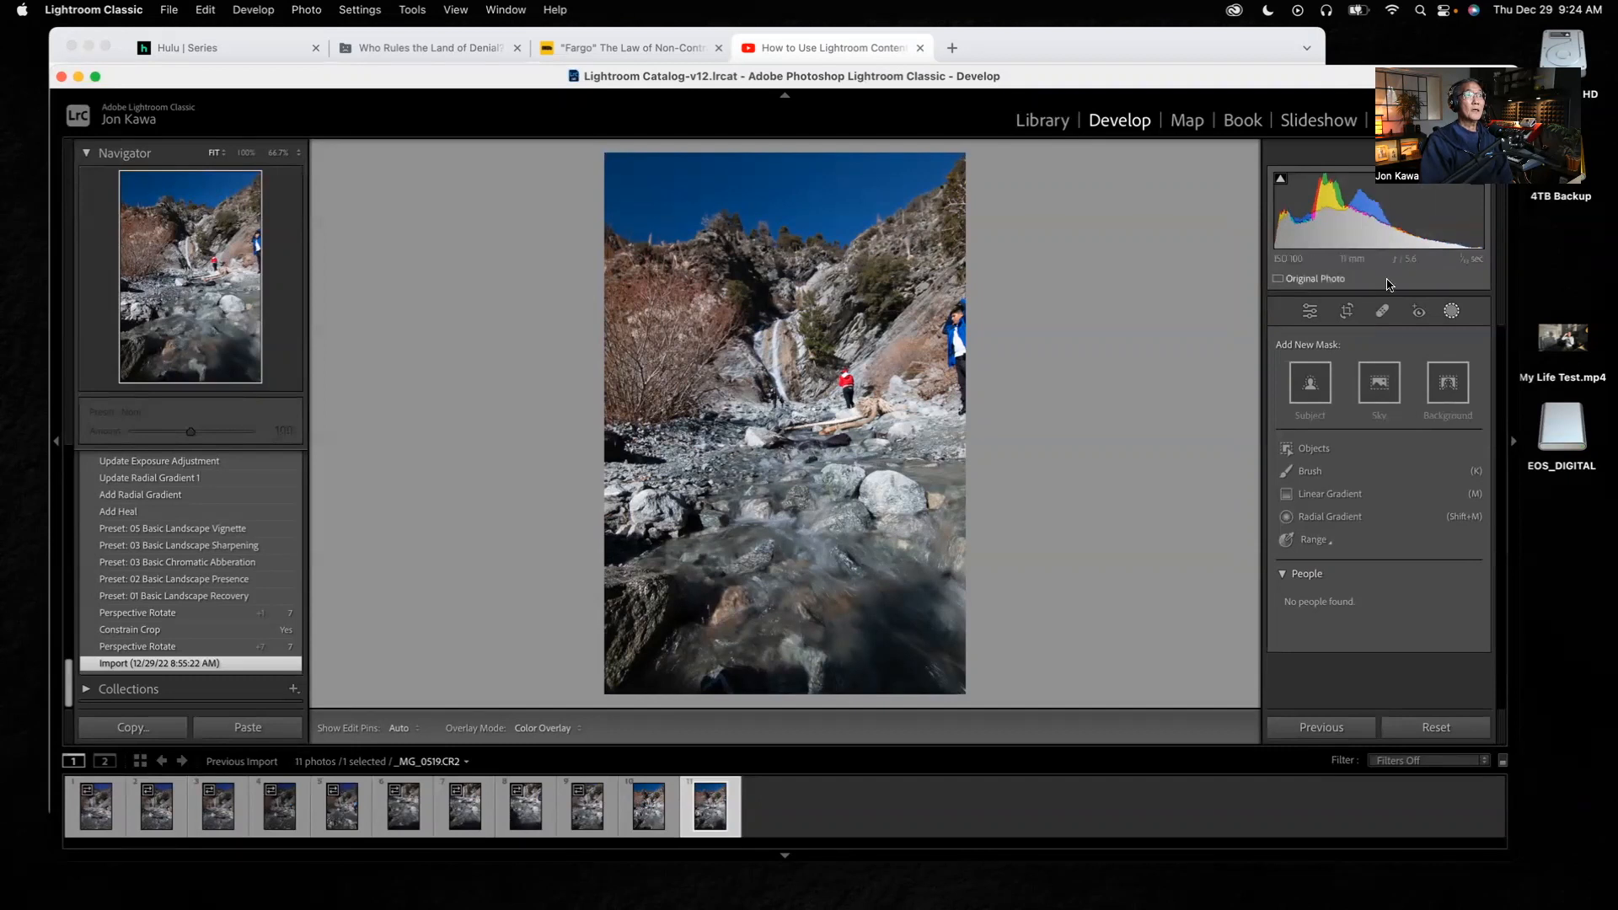
click(1309, 312)
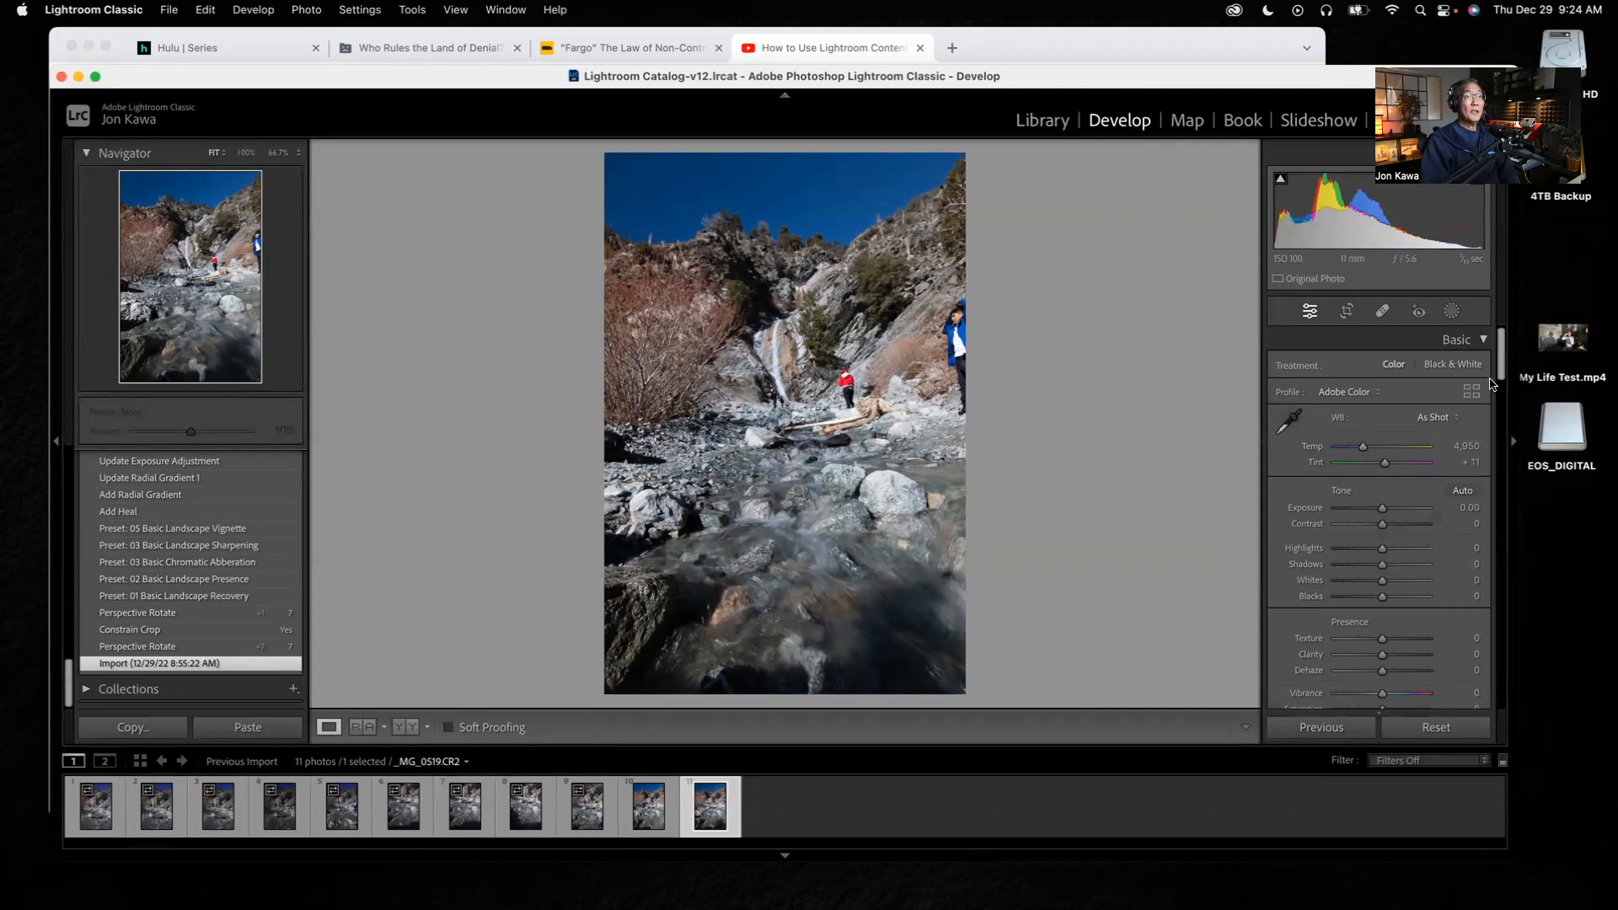
drag(1500, 364, 1505, 669)
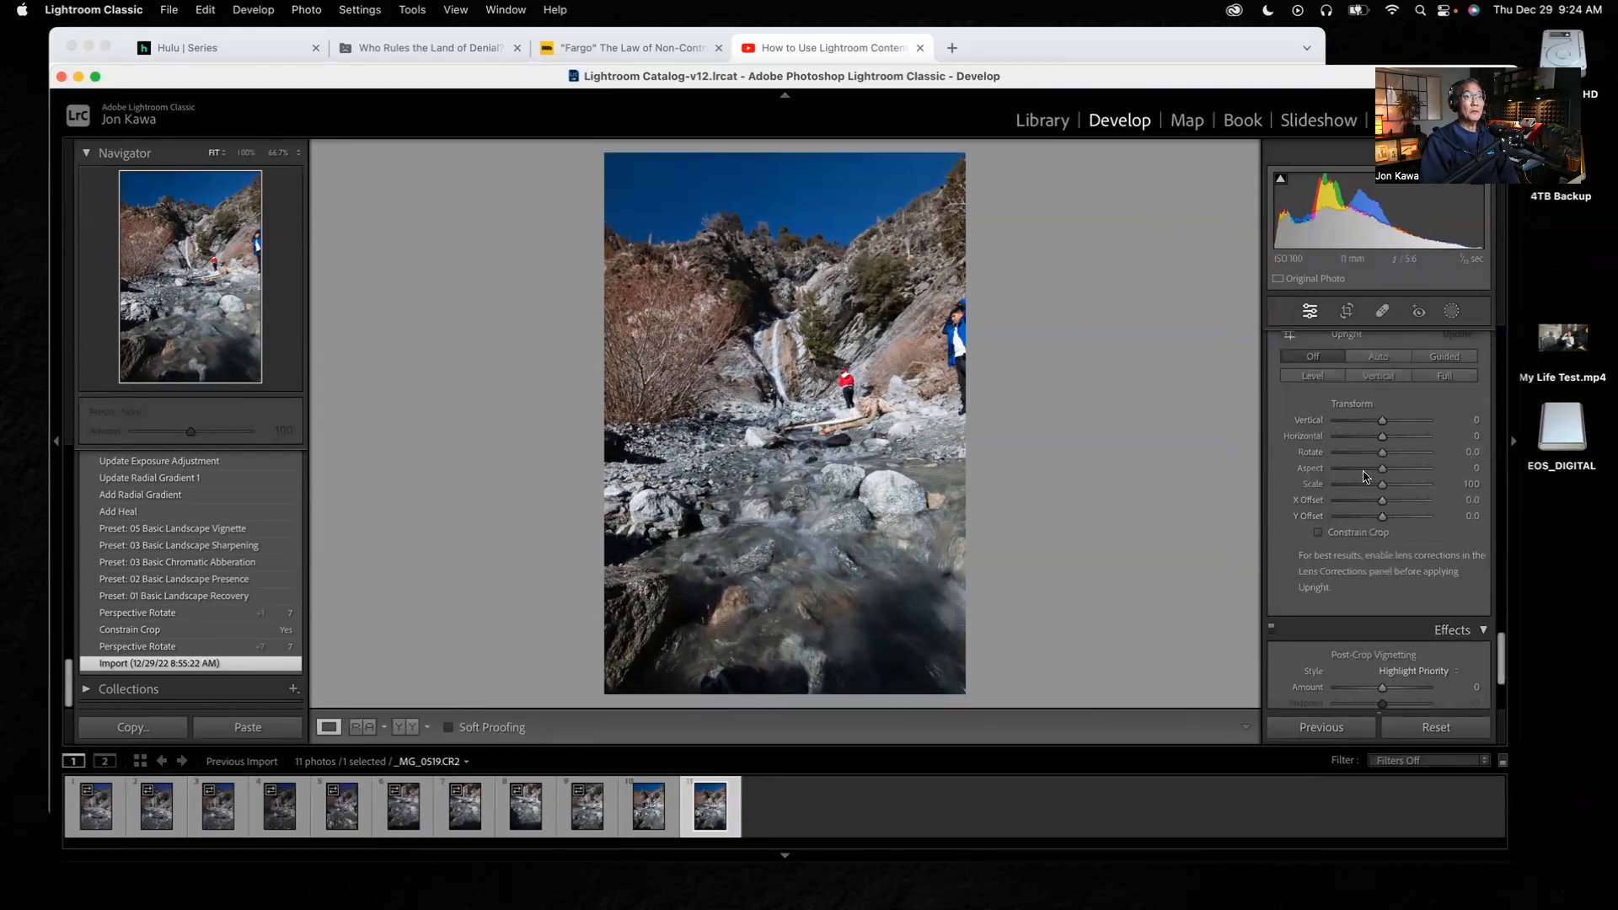
scroll(1500, 663, up, 2)
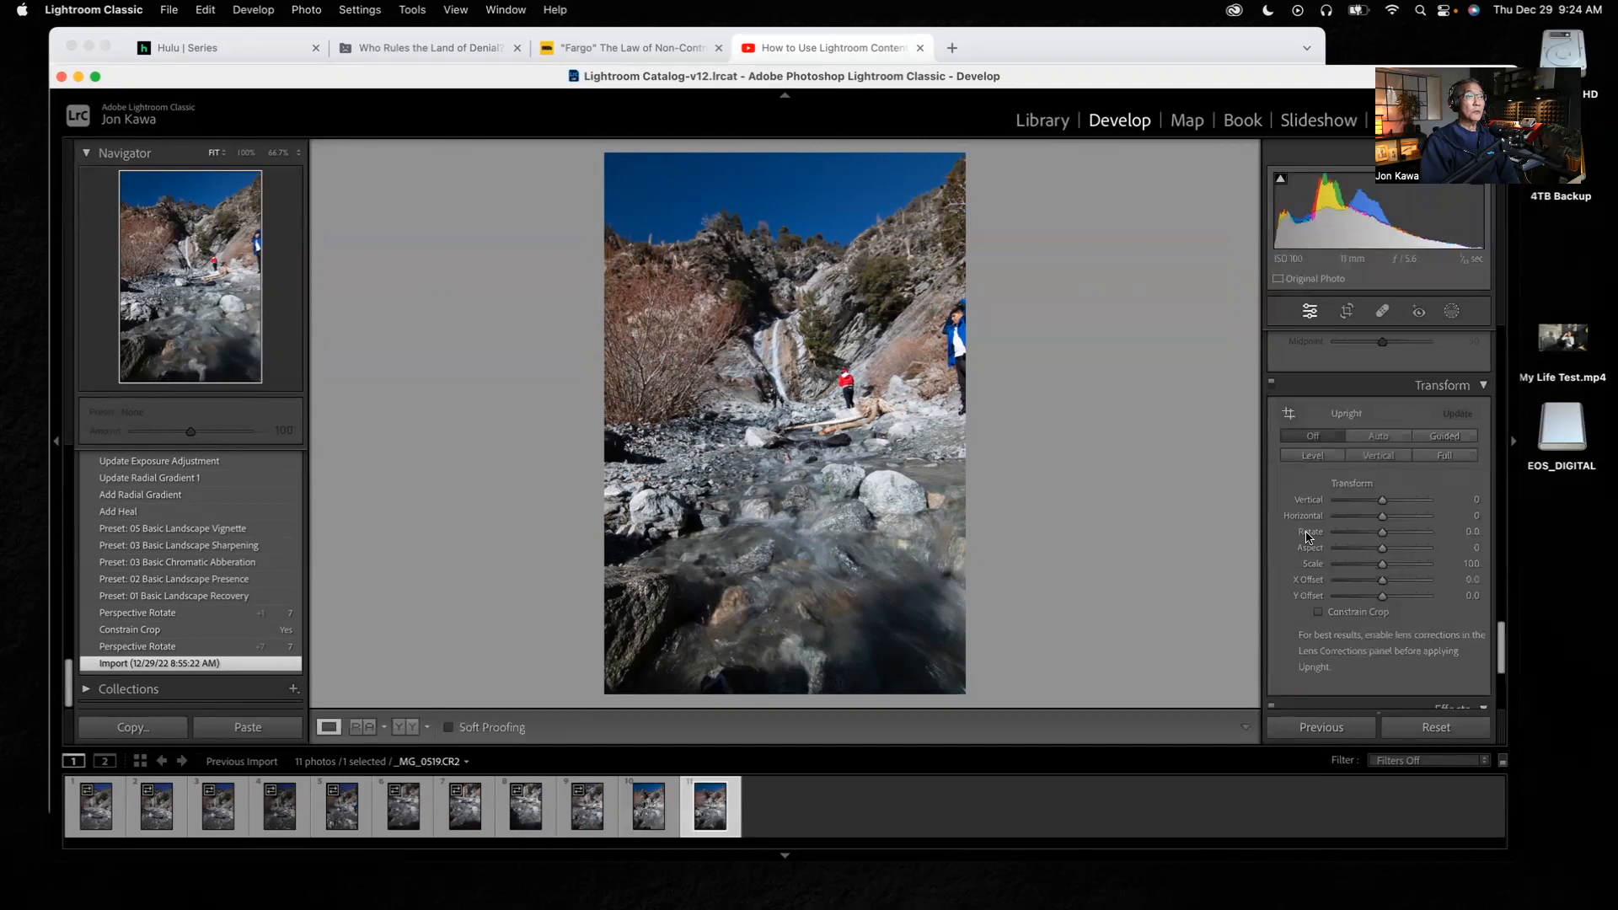
click(1318, 612)
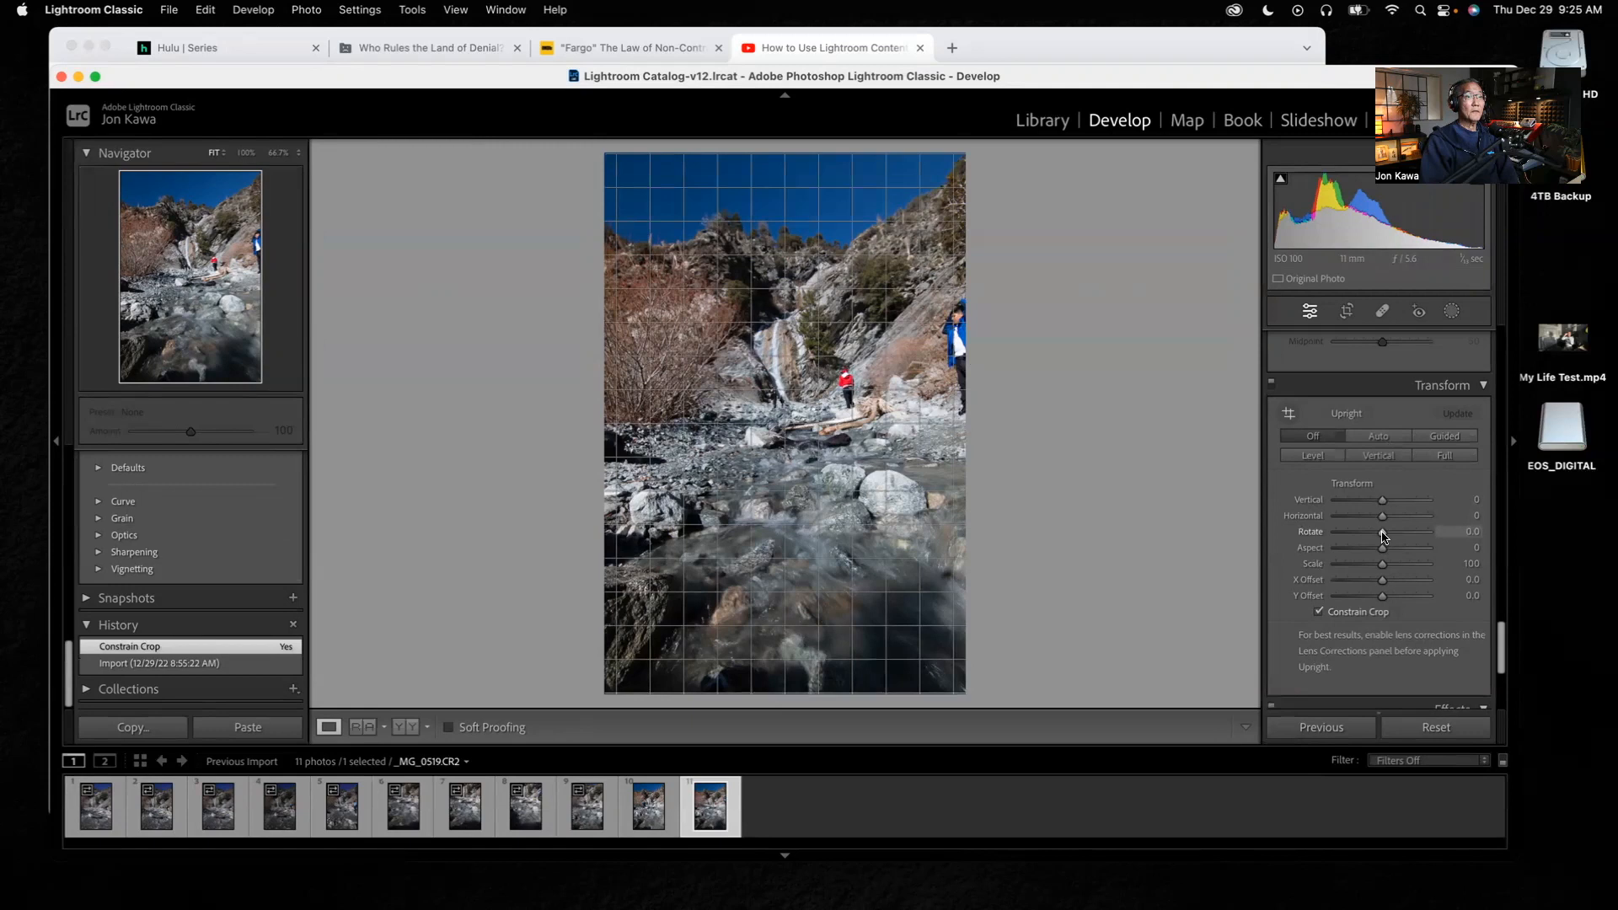
drag(1383, 536, 1401, 539)
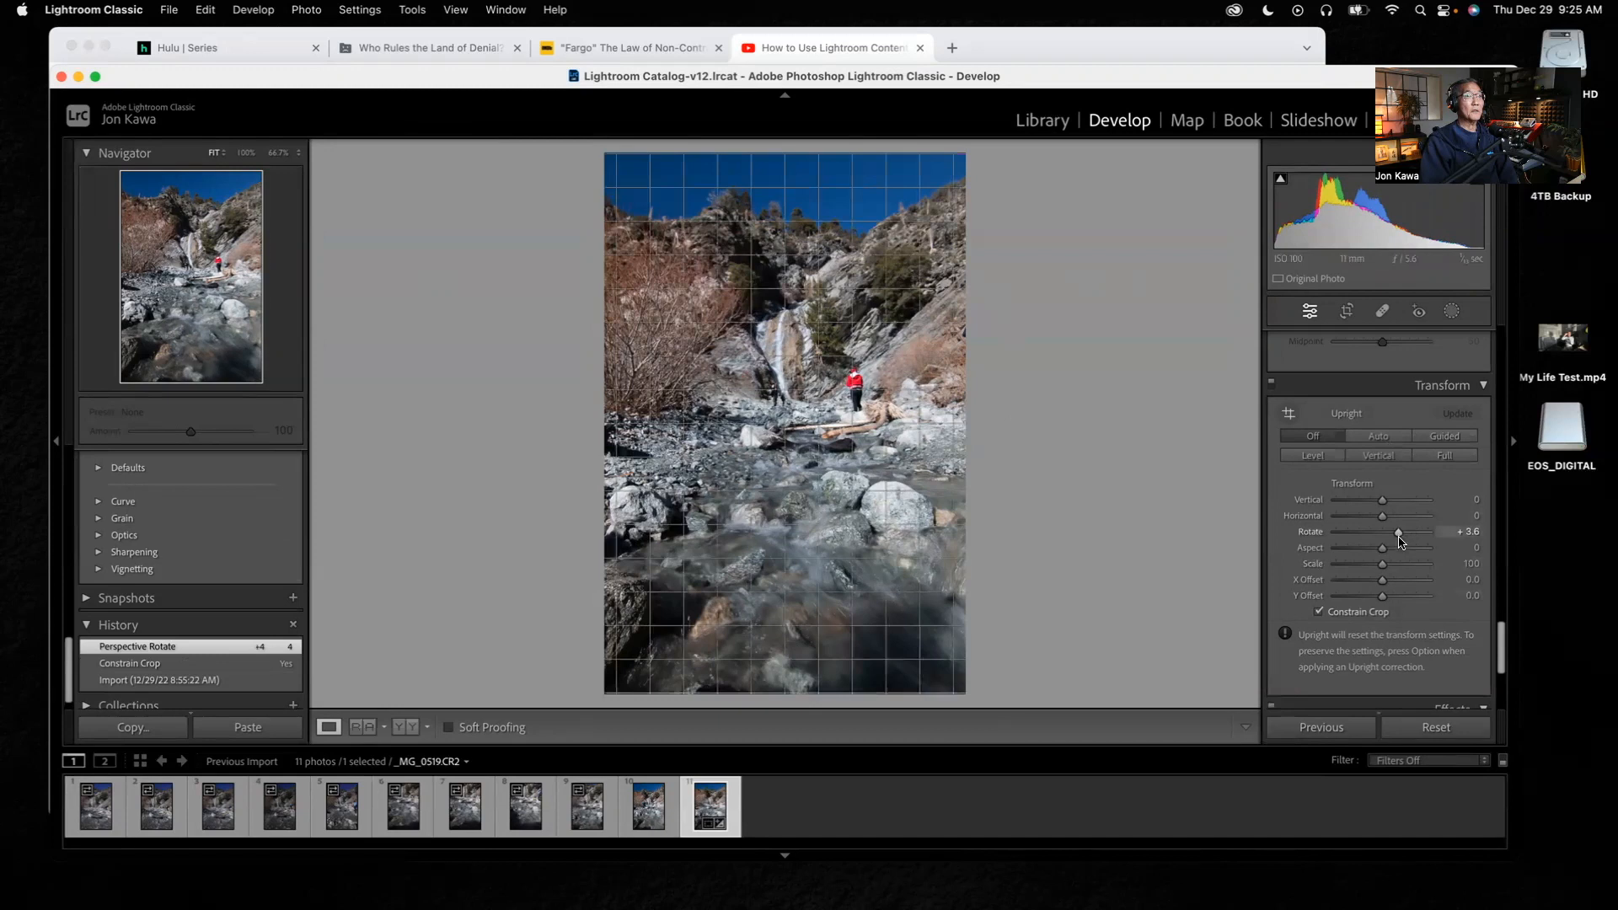
drag(1401, 539, 1404, 539)
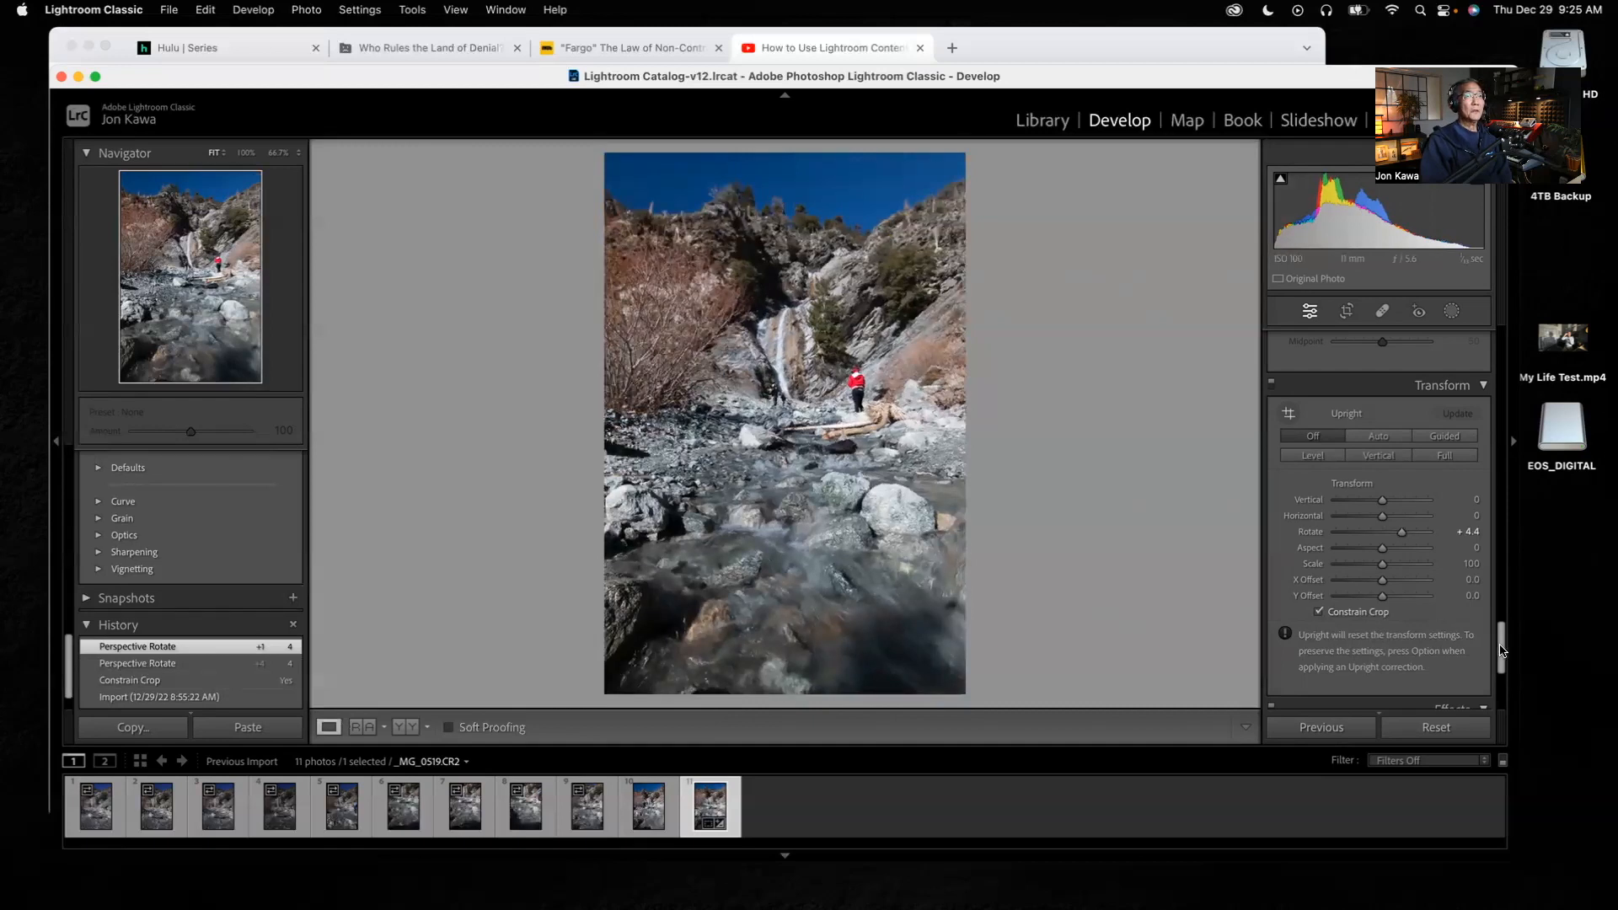
- Compare the rotated photo with its before view and its original import state, returning to the latest rotation
drag(1502, 651, 1500, 345)
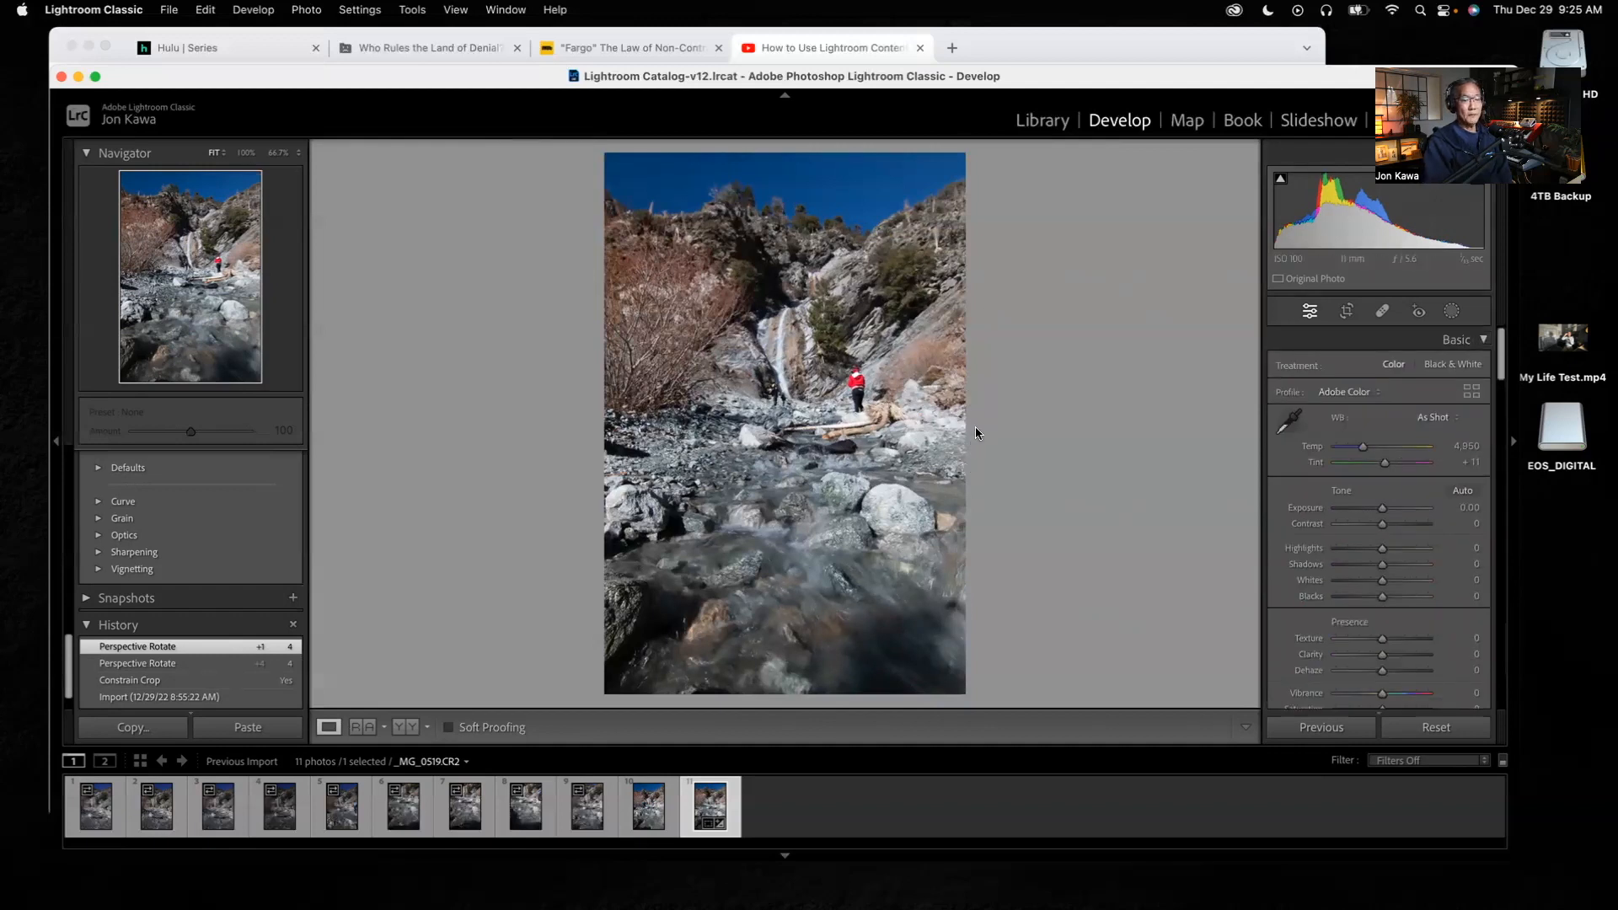
key(backslash)
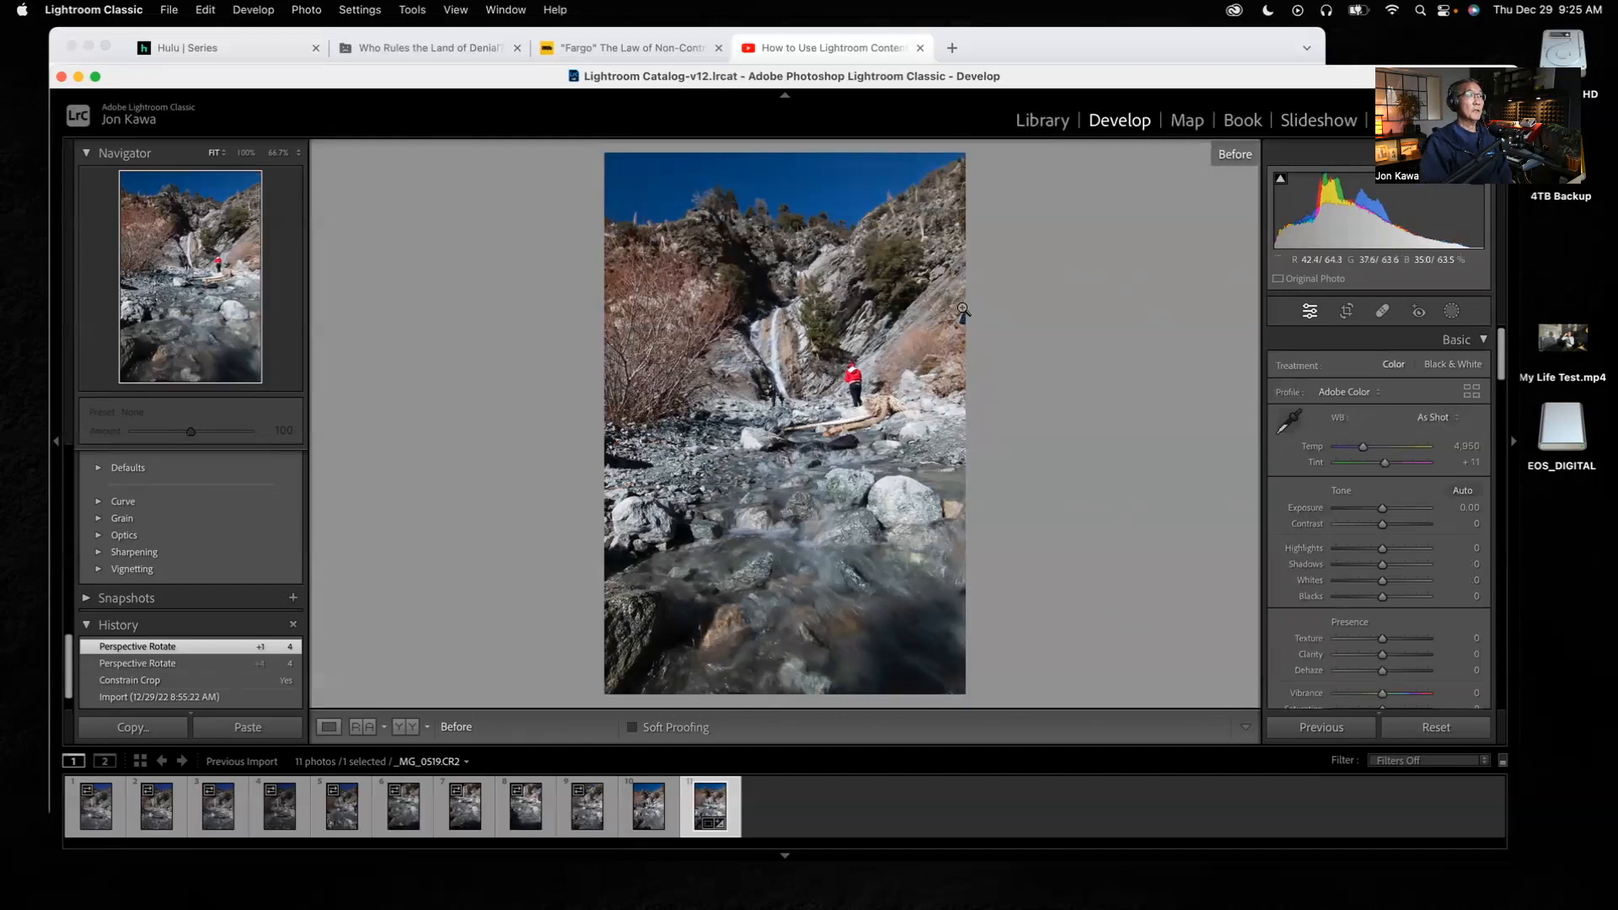
click(202, 700)
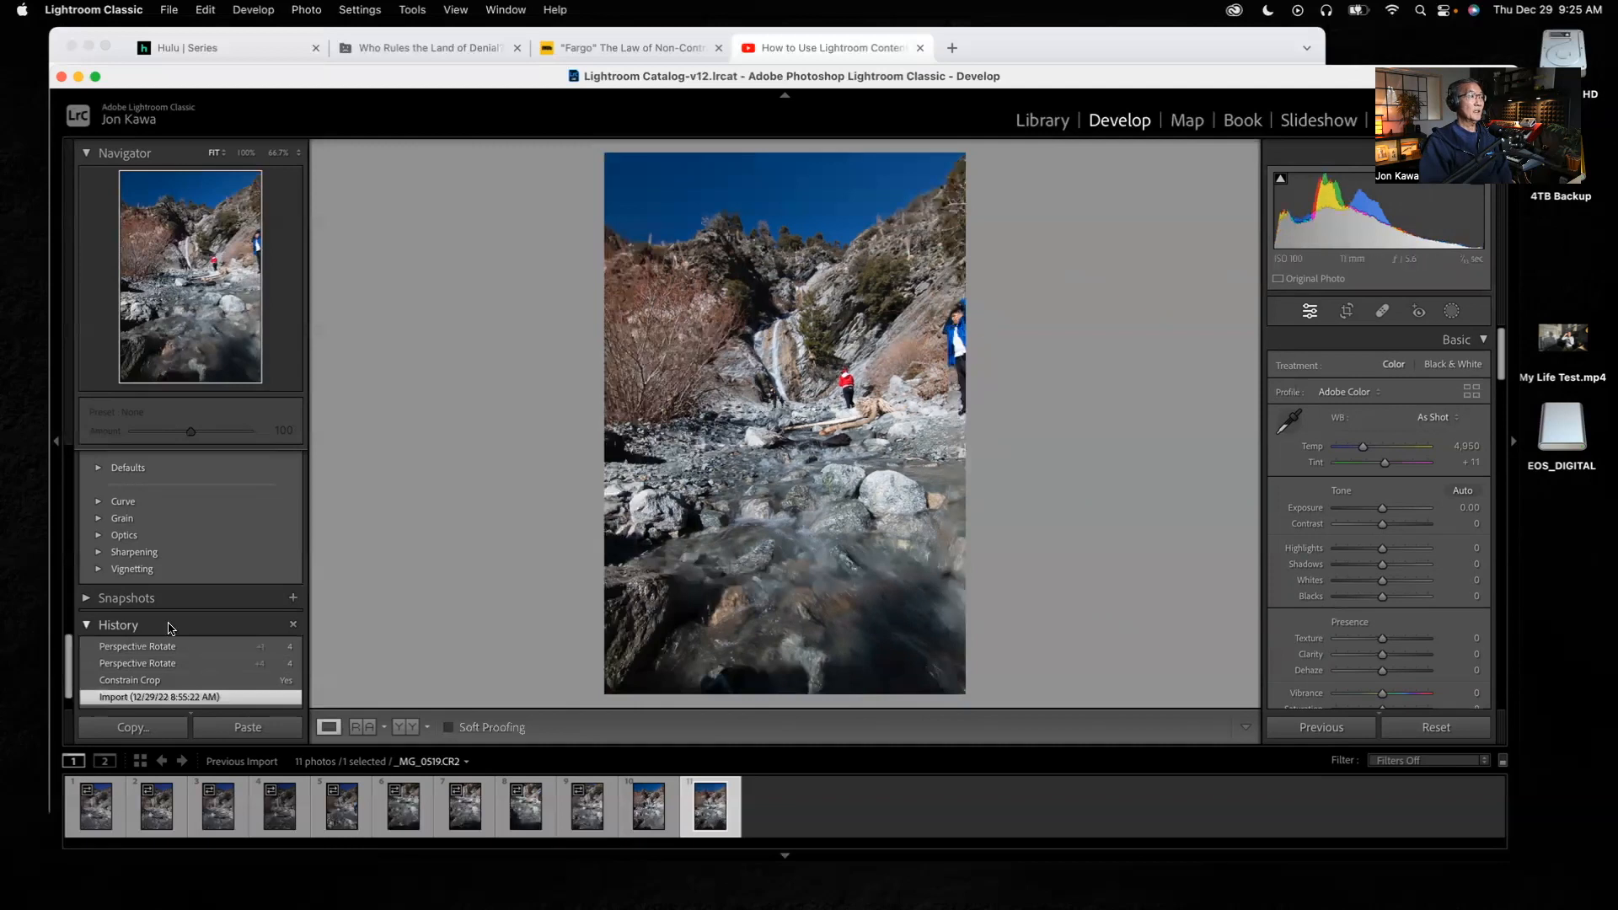
click(146, 651)
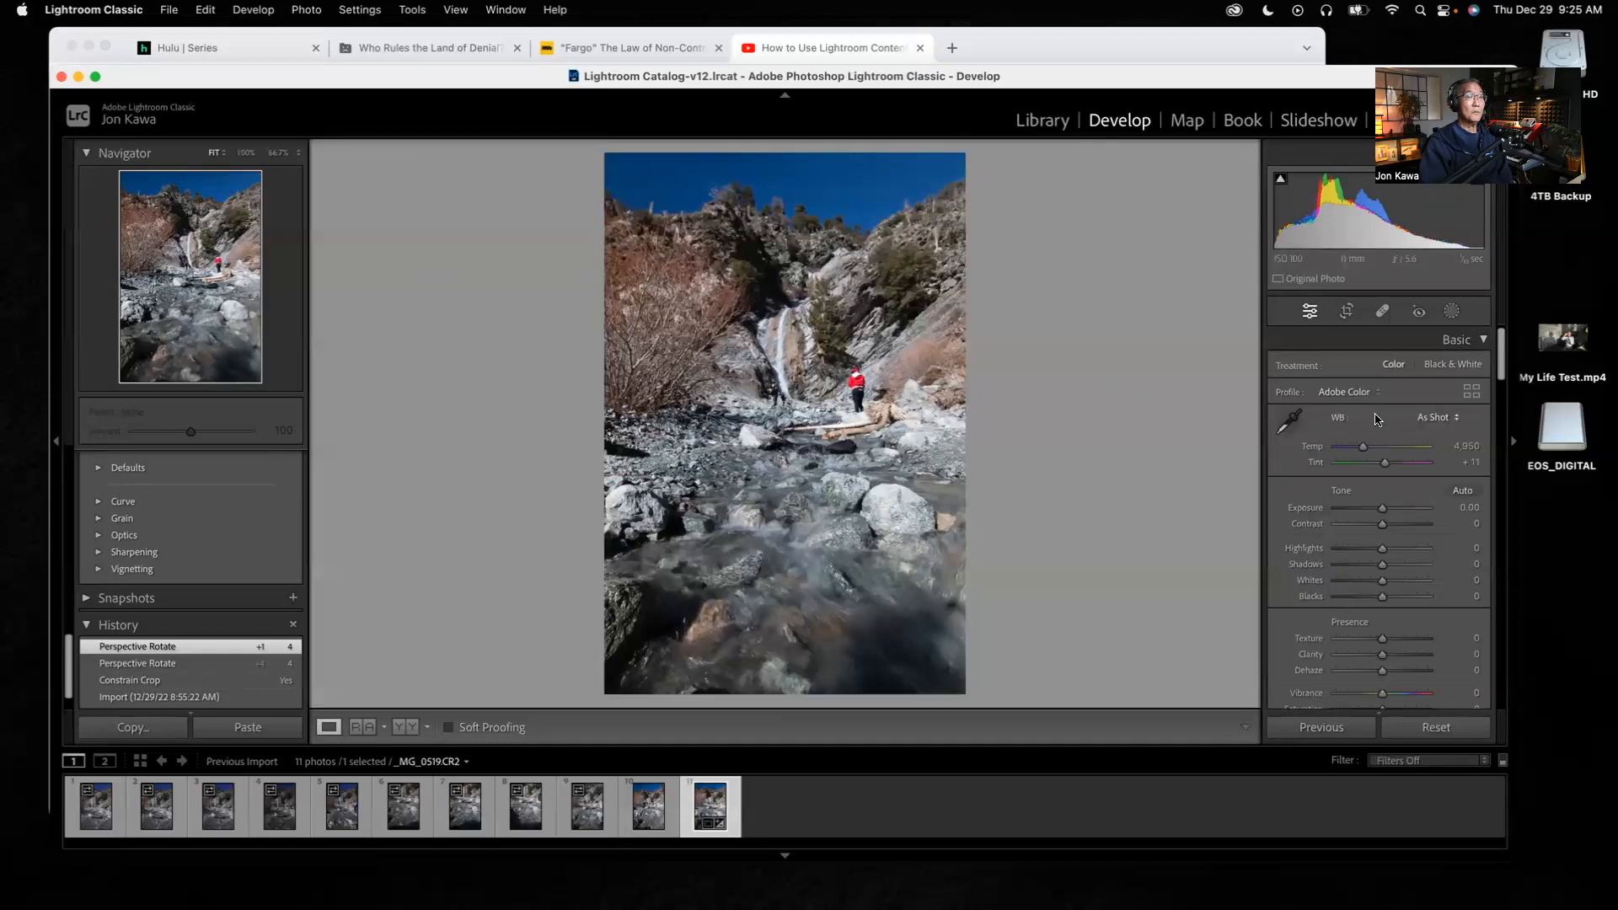
- Remove the person in red below the waterfall with a content-aware removal spot of size 82
click(1382, 311)
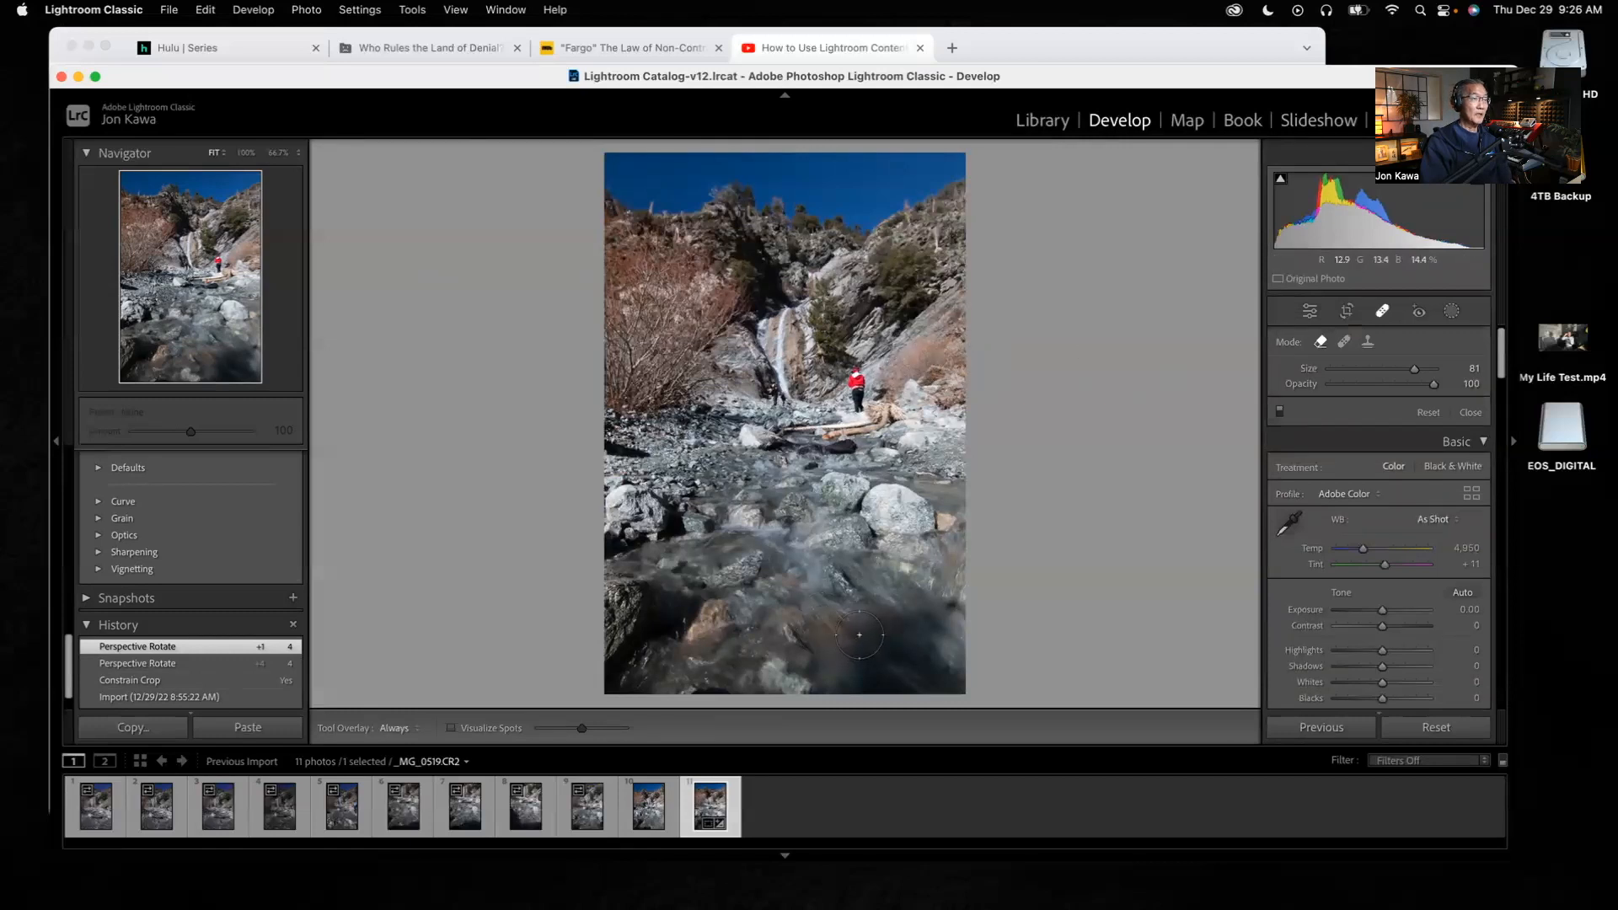
scroll(858, 634, down, 1)
scroll(858, 393, up, 2)
click(857, 388)
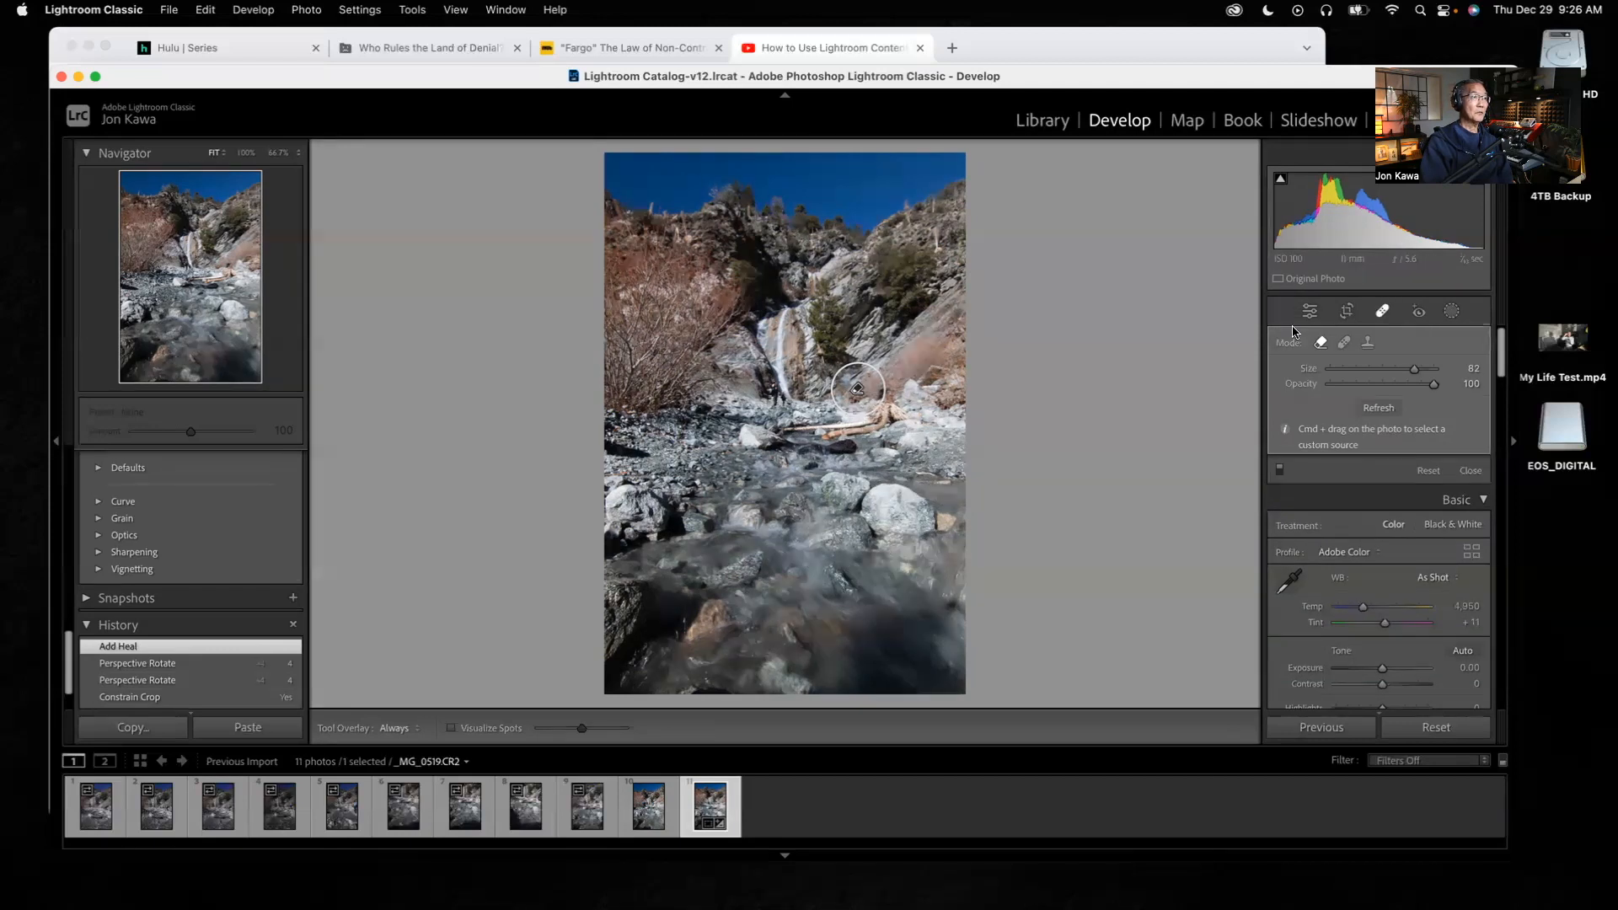
click(1381, 313)
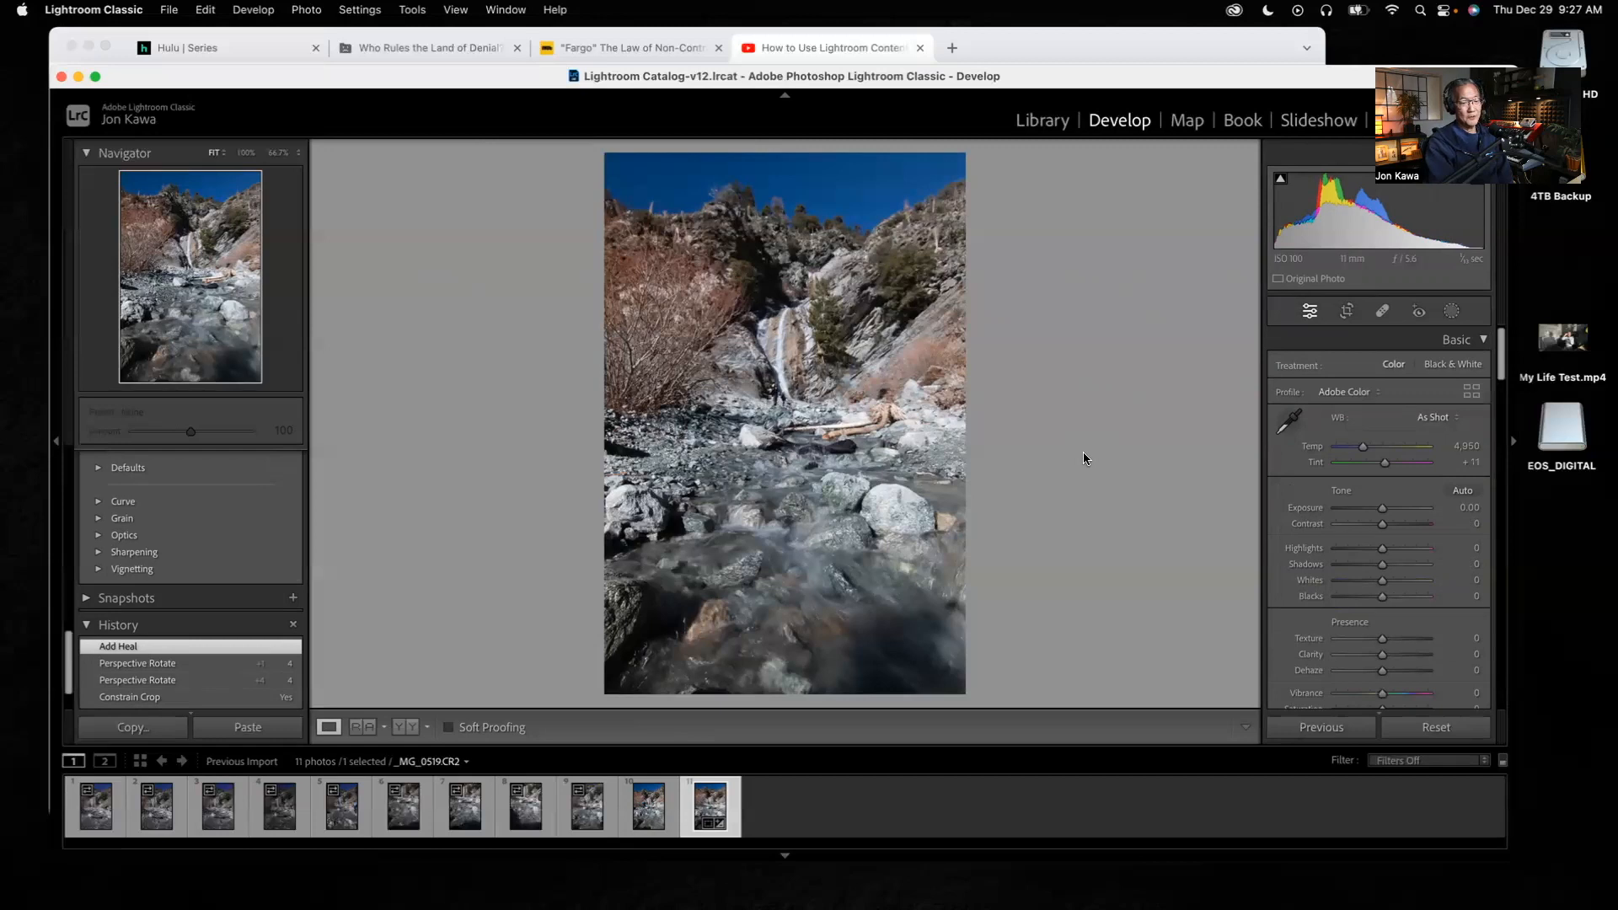
- Toggle between the before and after views to check the removal of the person in red
key(backslash)
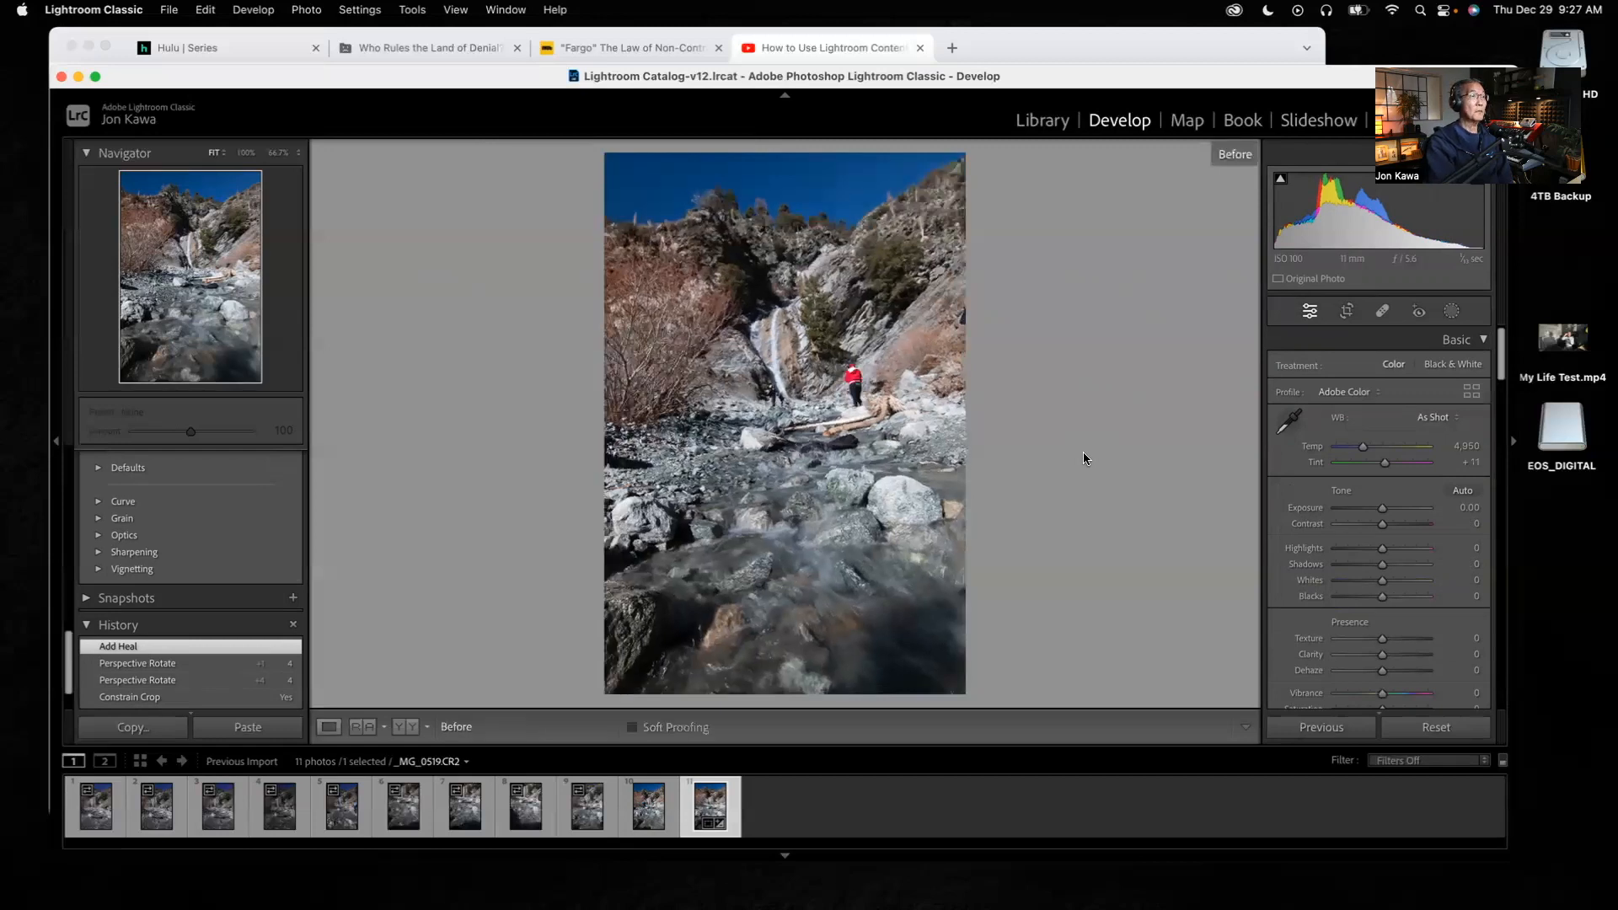
key(backslash)
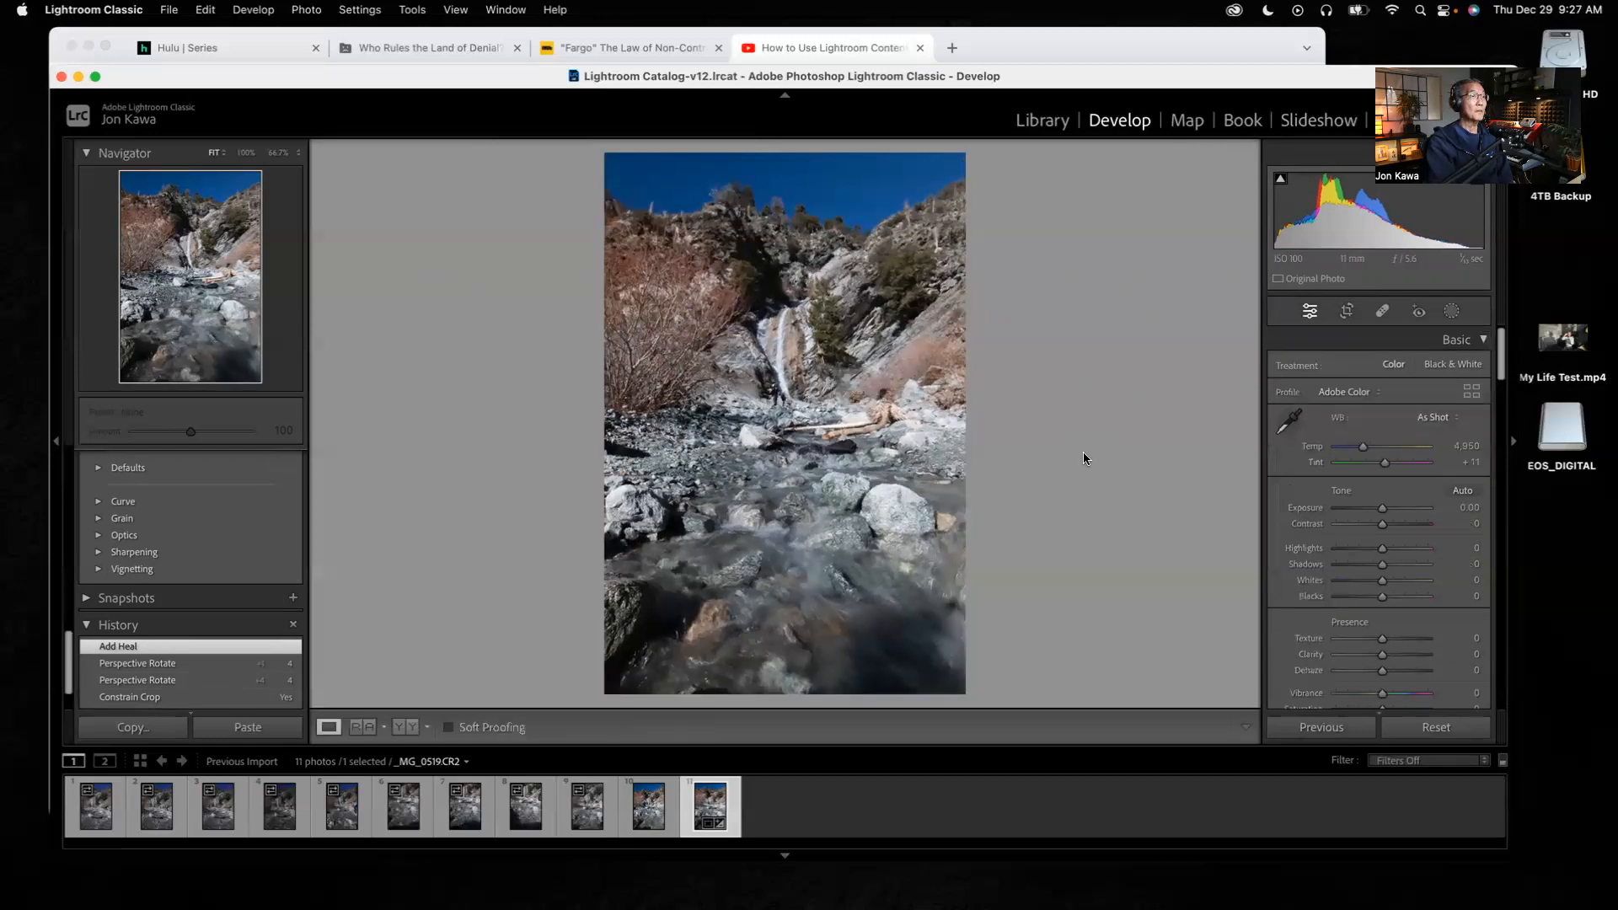
key(backslash)
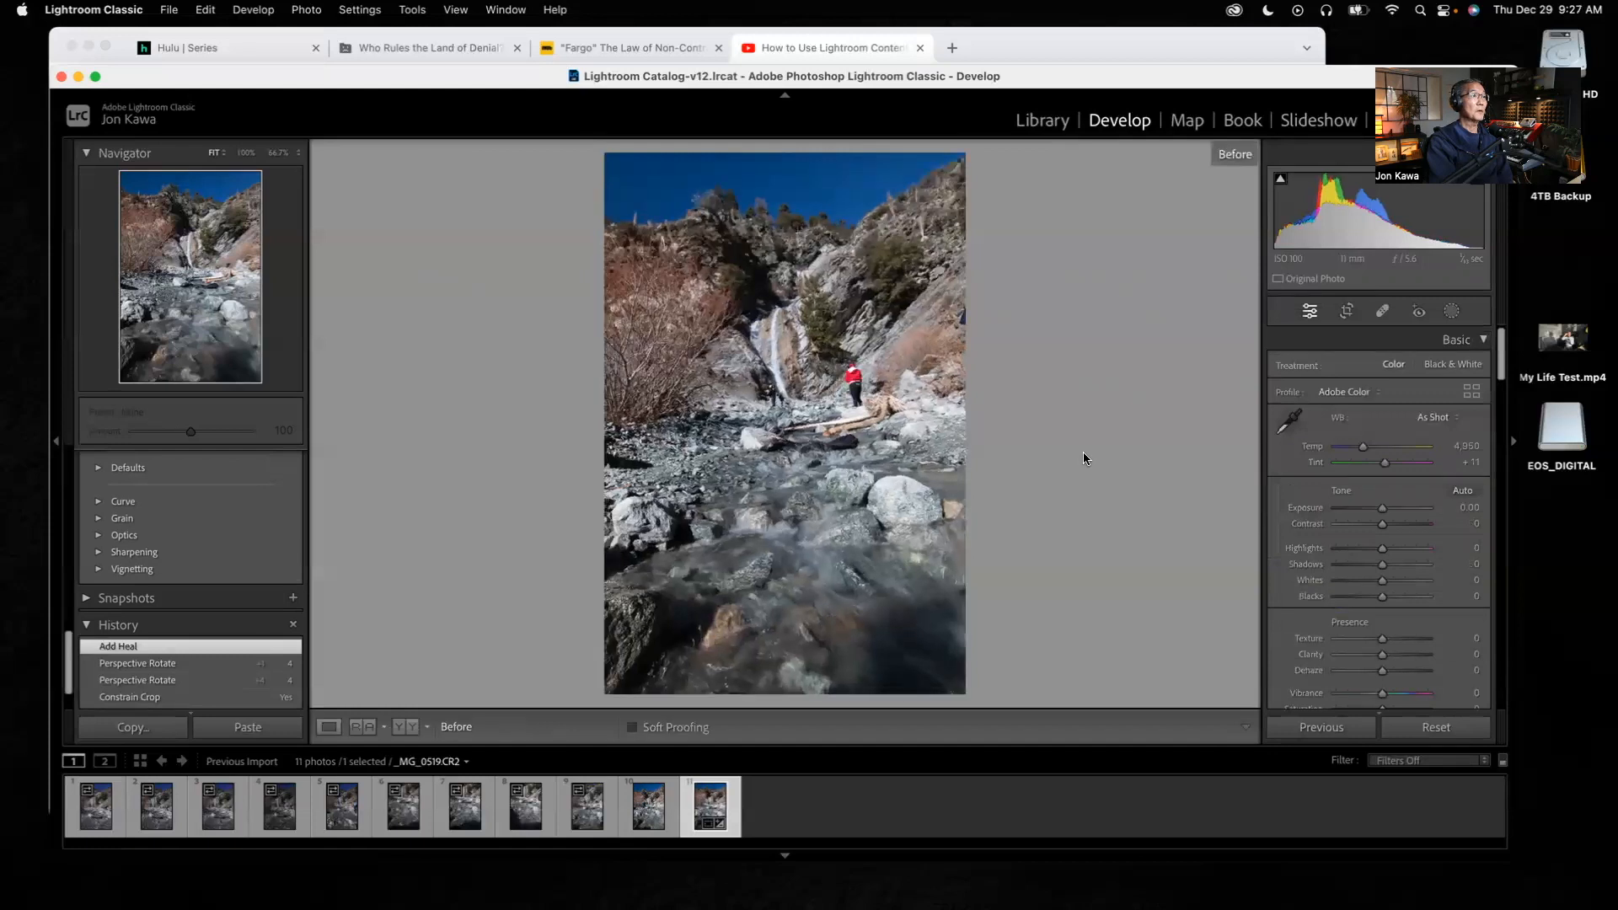
key(backslash)
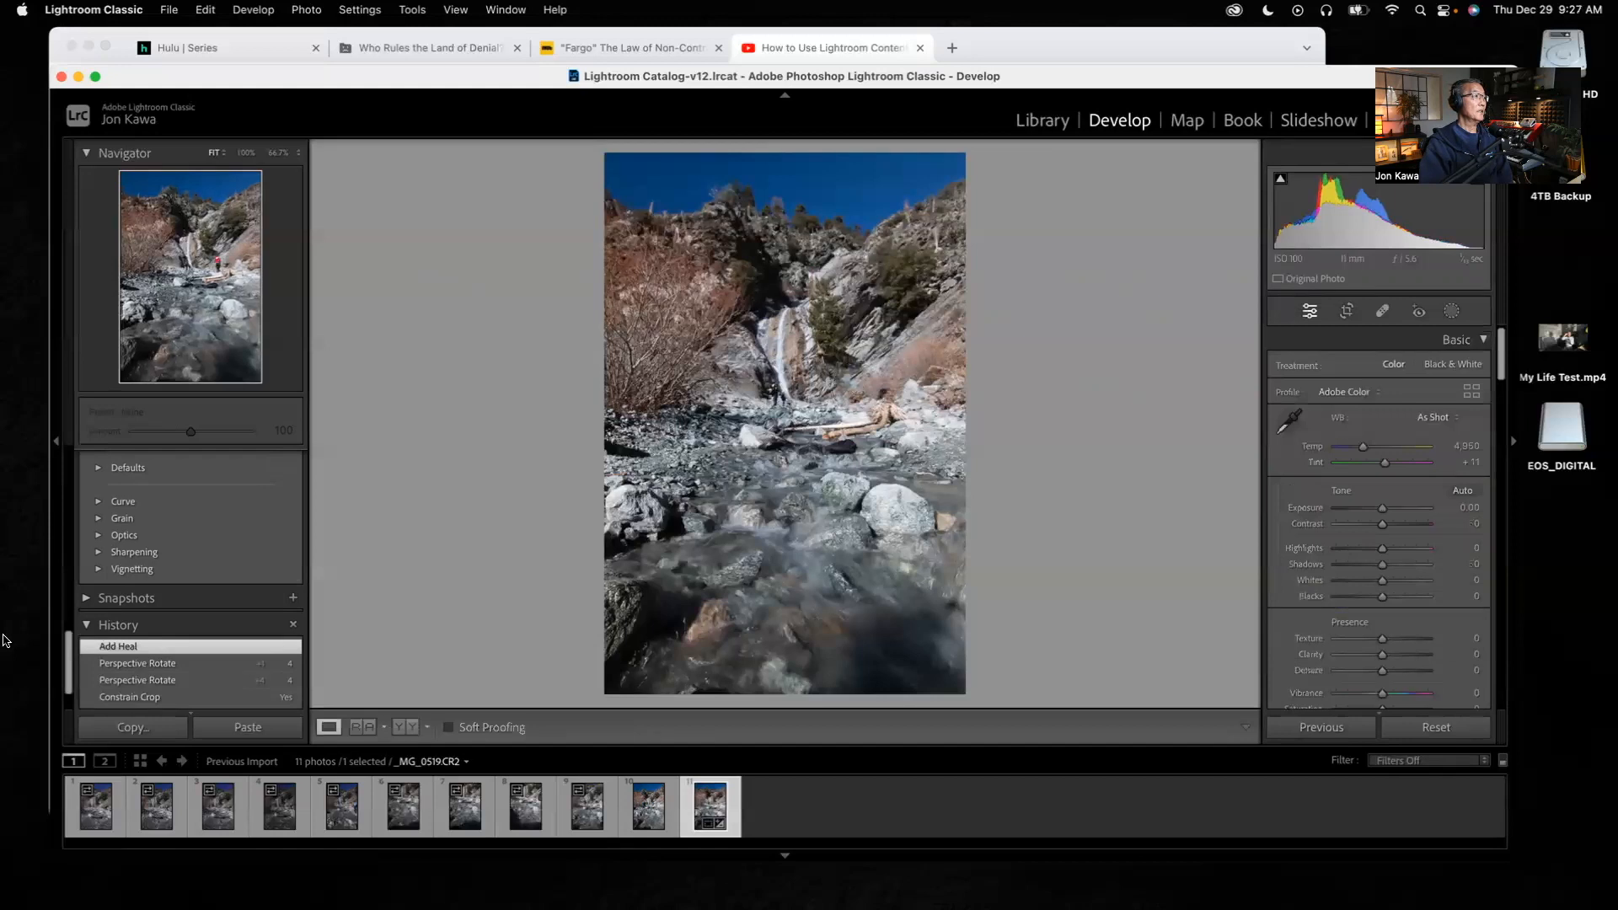
- Review each edit in the photo's history, from the import state through crop and rotation to the heal
mouse_move(69, 684)
mouse_down()
mouse_move(59, 487)
mouse_move(61, 680)
mouse_up()
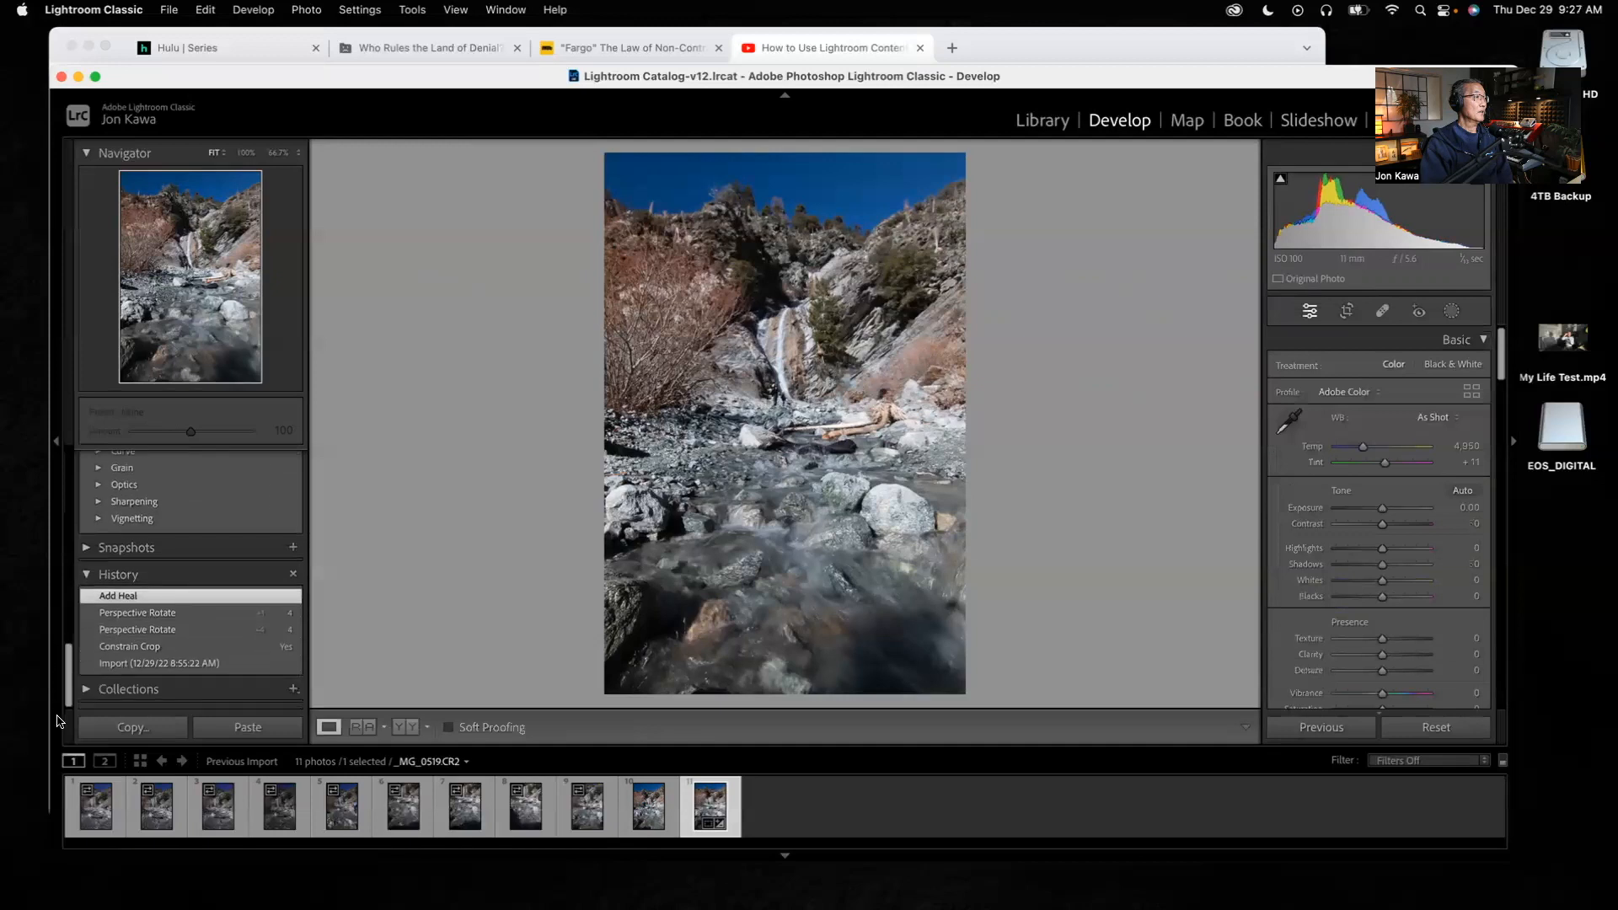
click(142, 665)
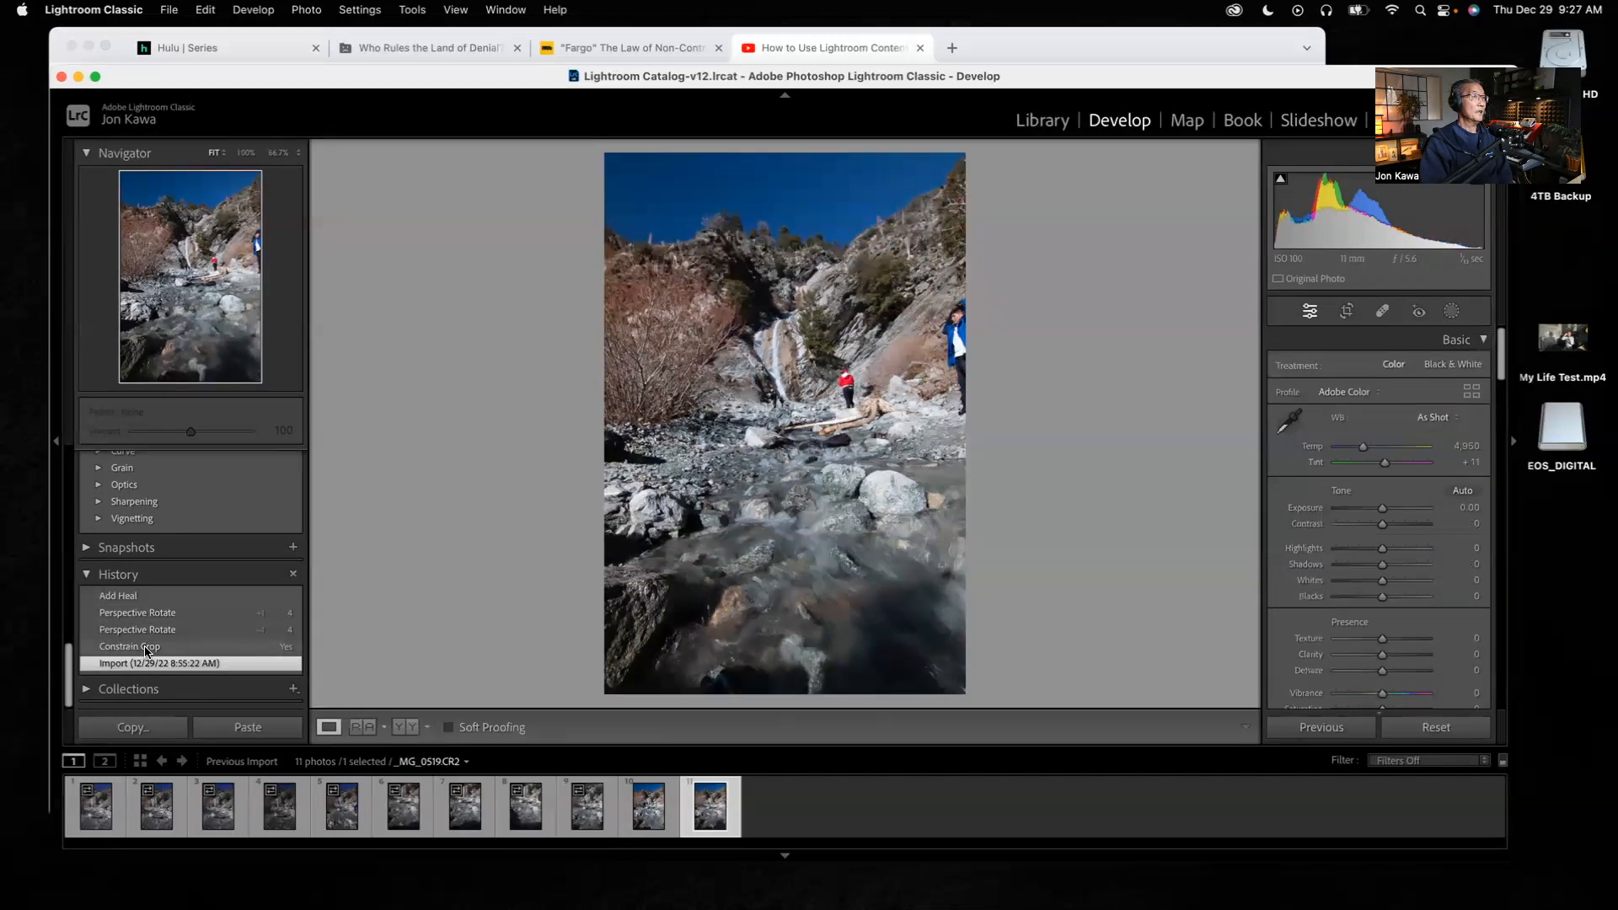
click(146, 648)
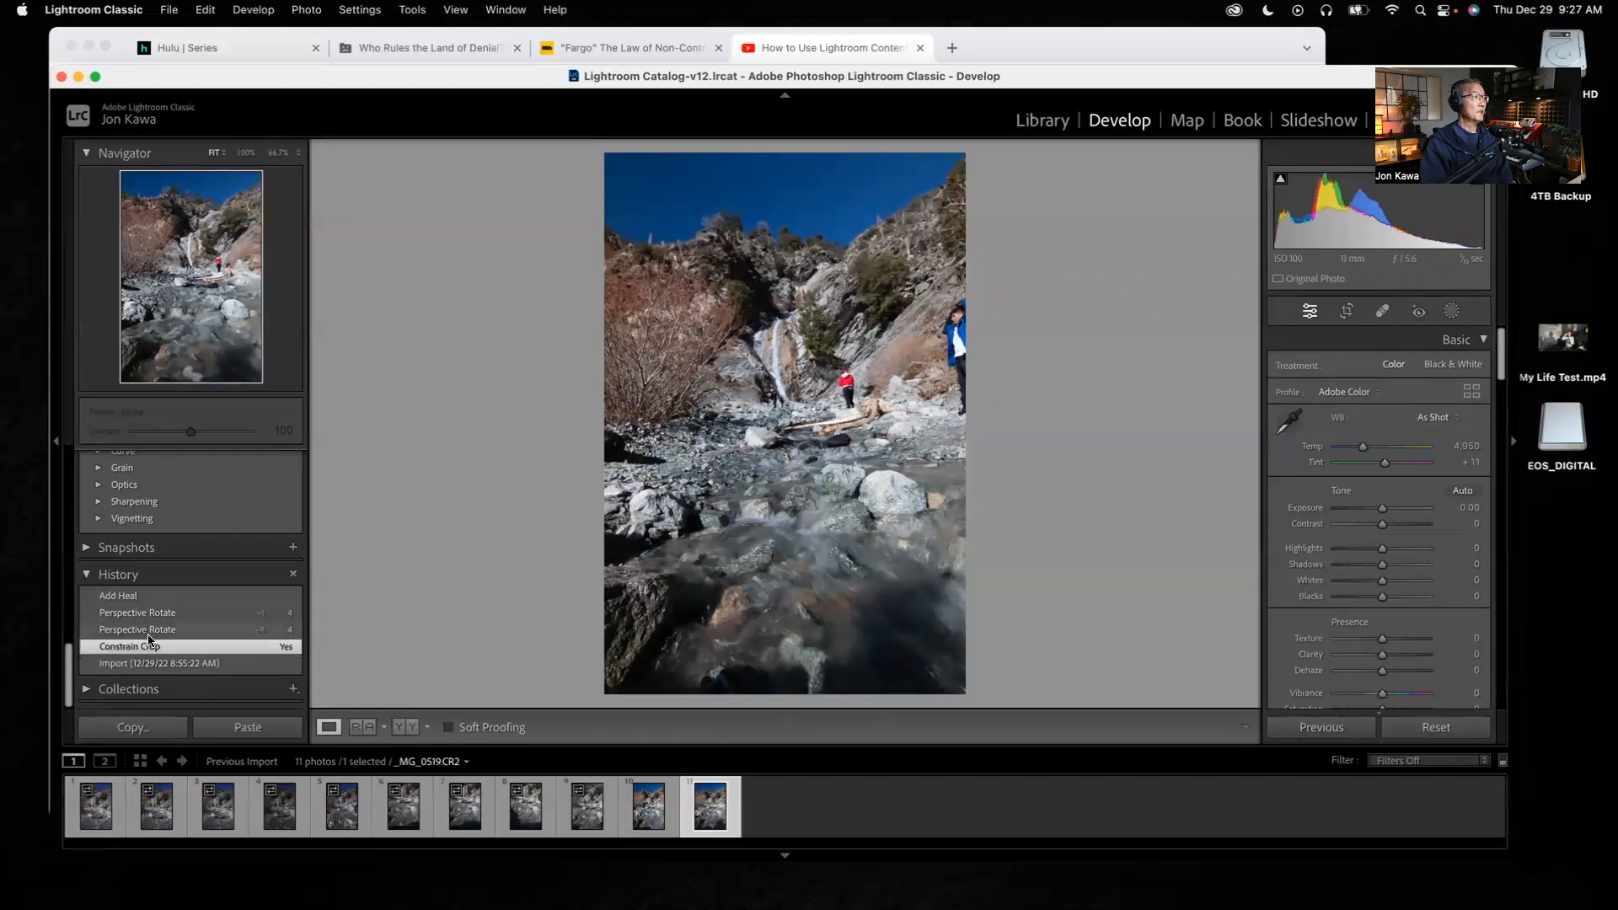
click(153, 631)
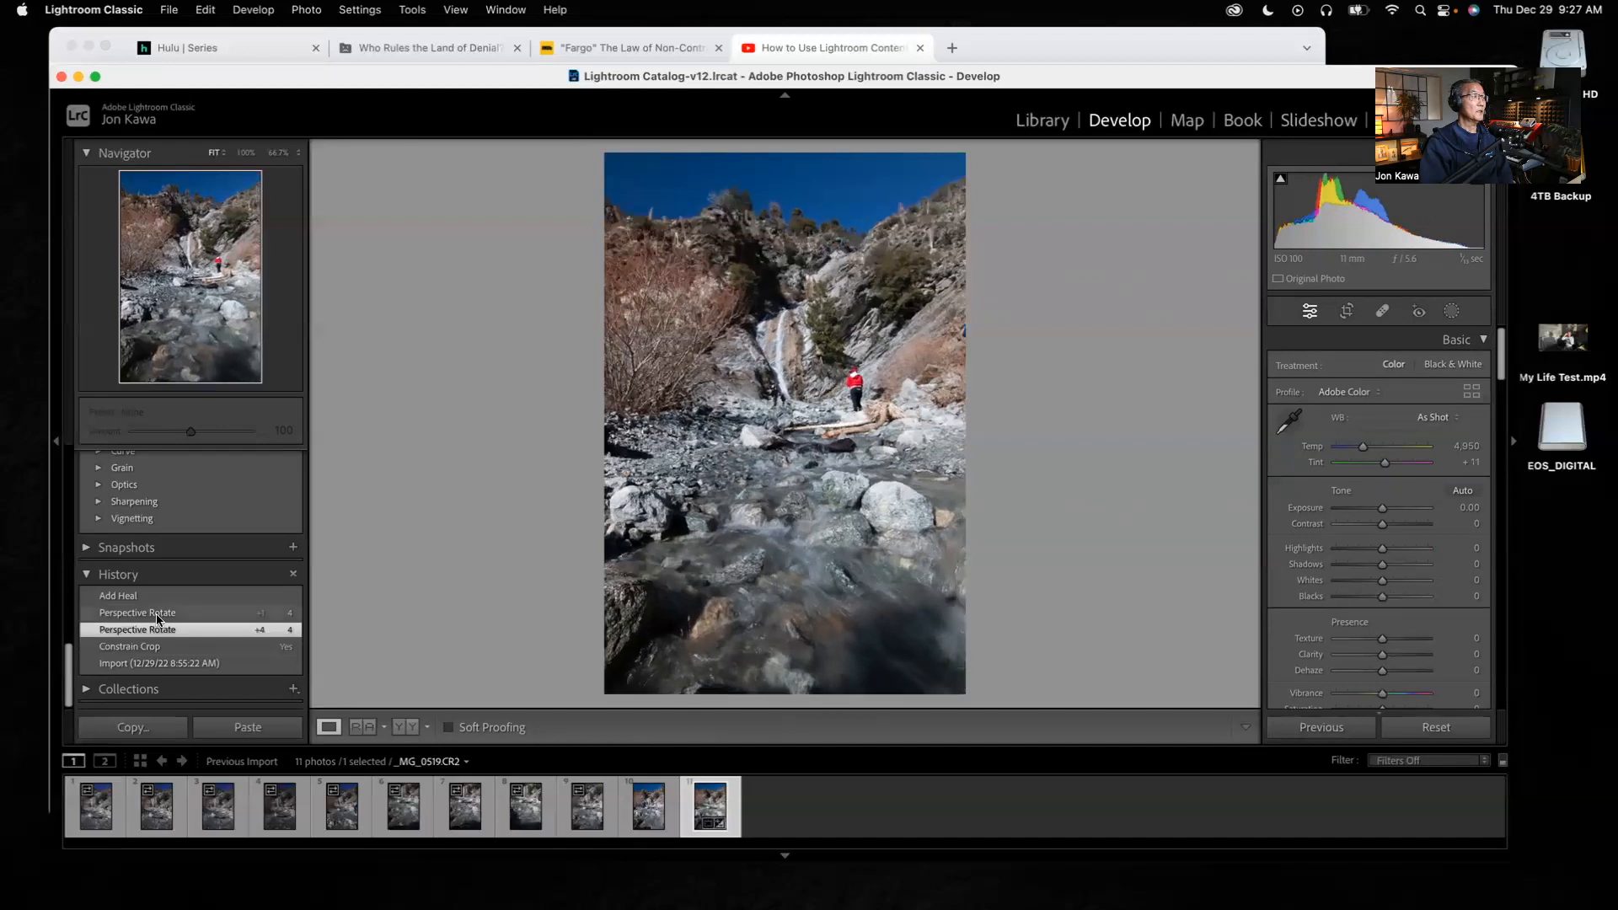
click(157, 616)
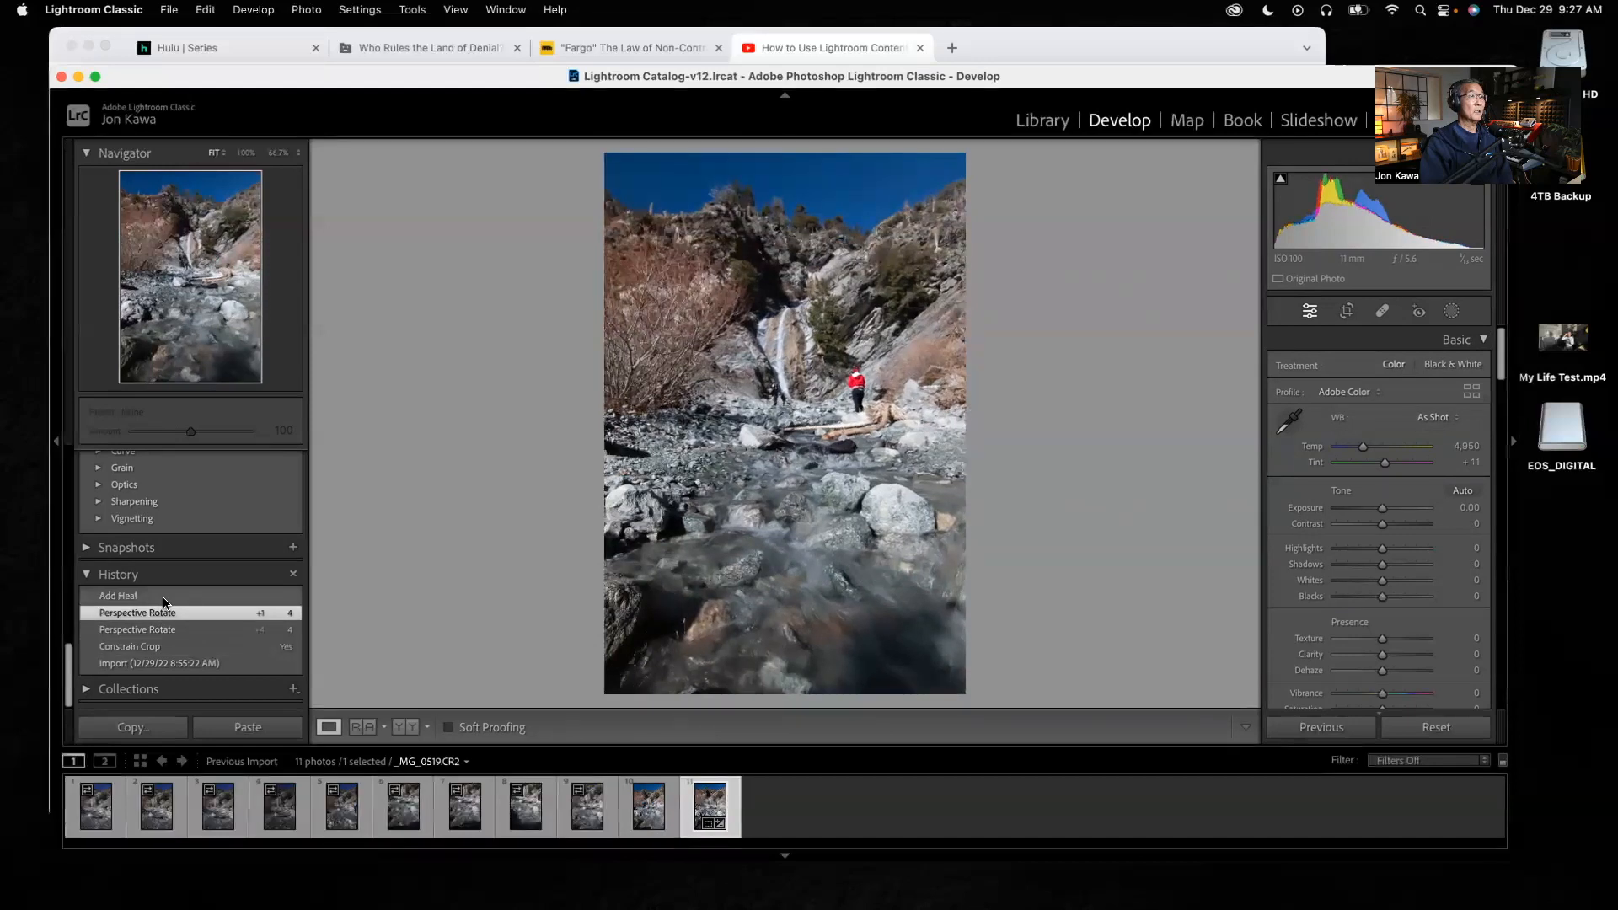
click(164, 599)
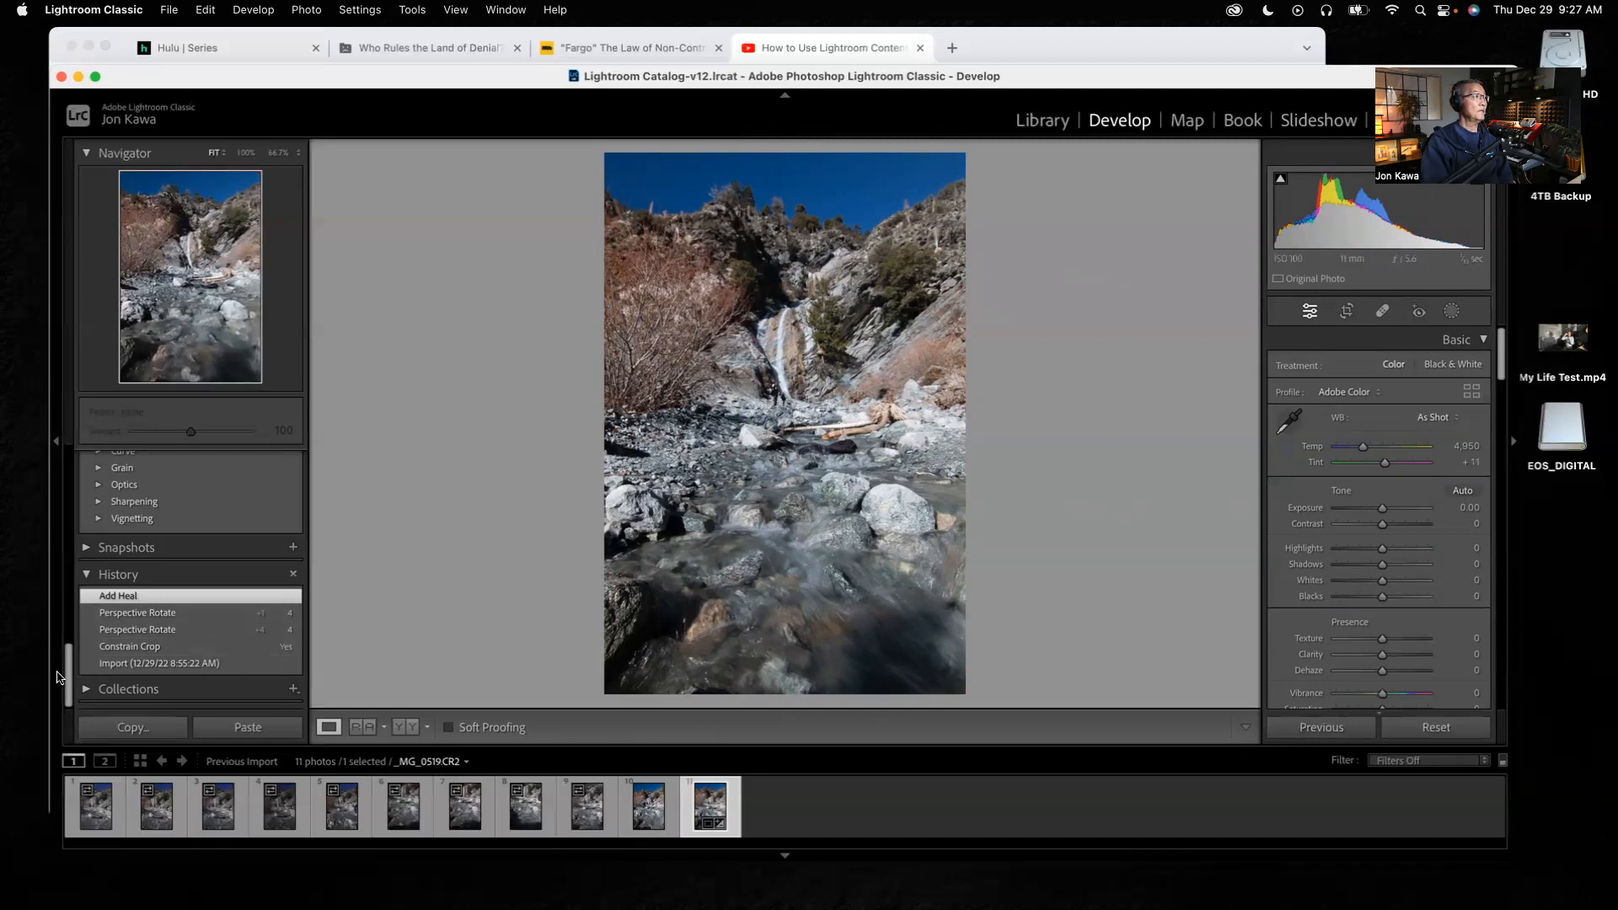
- Apply the user presets 01 Basic Landscape Recovery, 02 Basic Landscape Presence, 03 Basic Chromatic Abberation and 05 Basic Landscape Vignette
scroll(71, 679, up, 5)
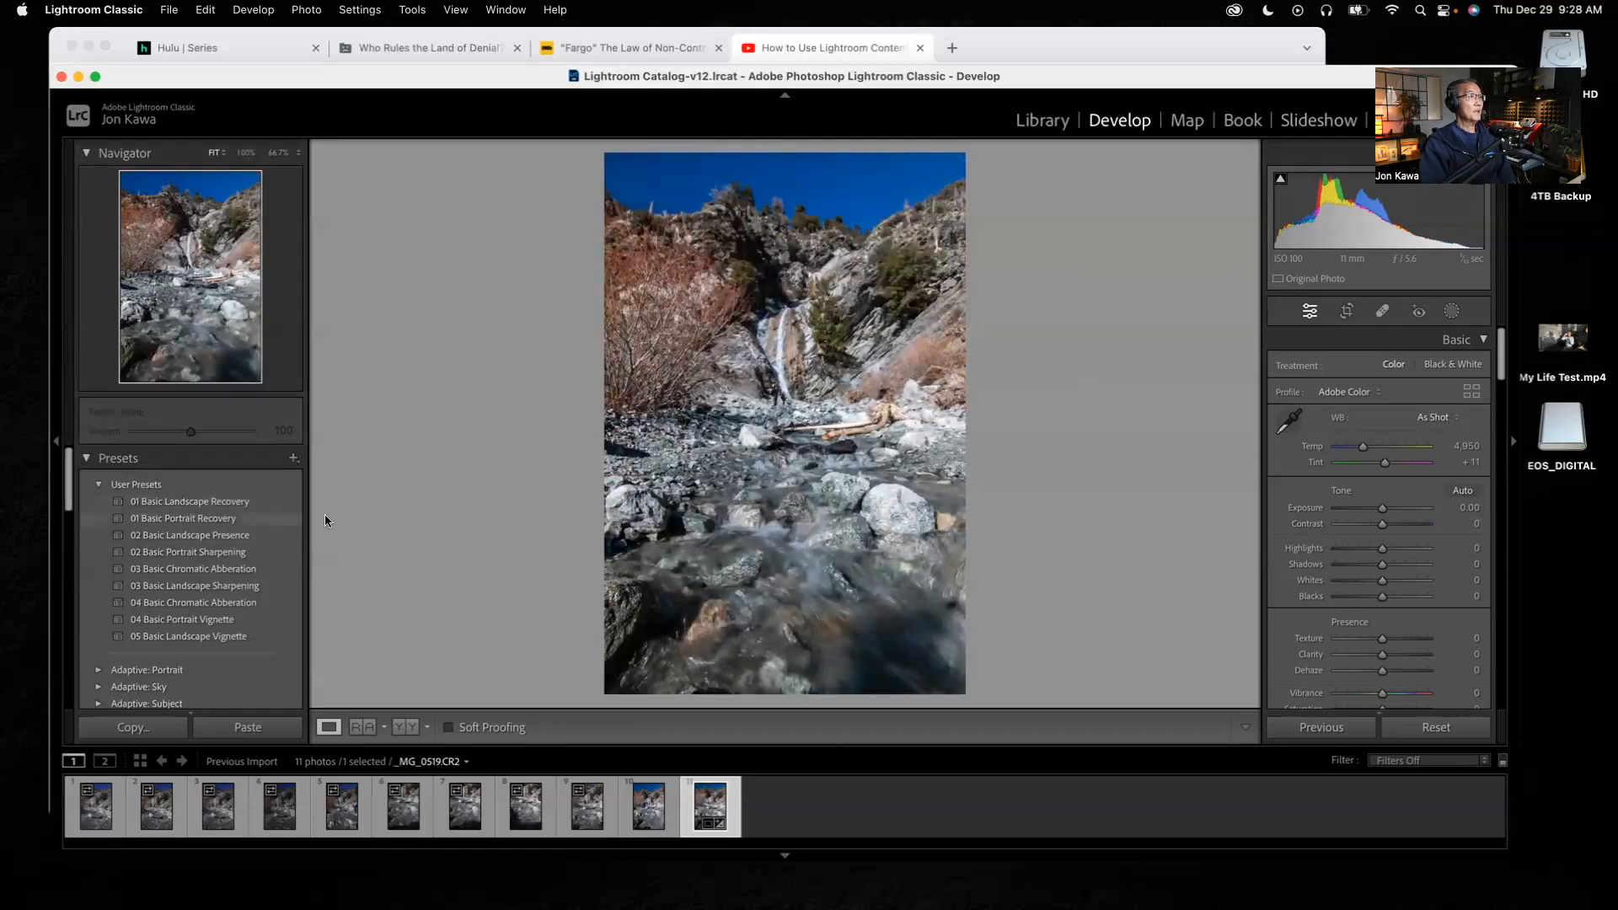
click(227, 503)
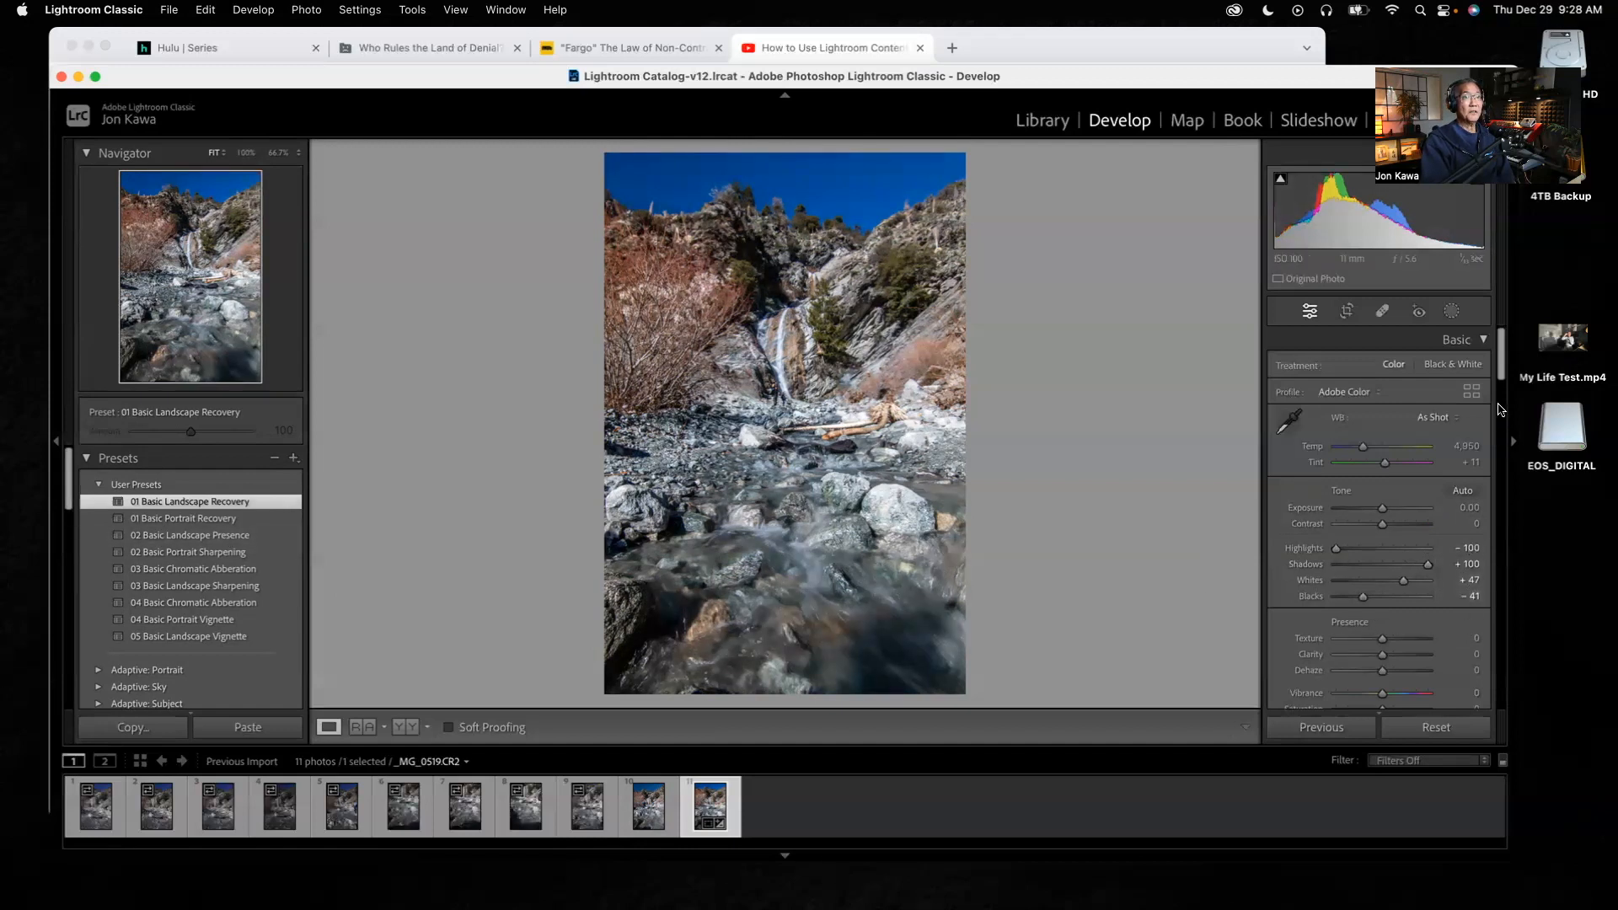
scroll(1498, 375, down, 3)
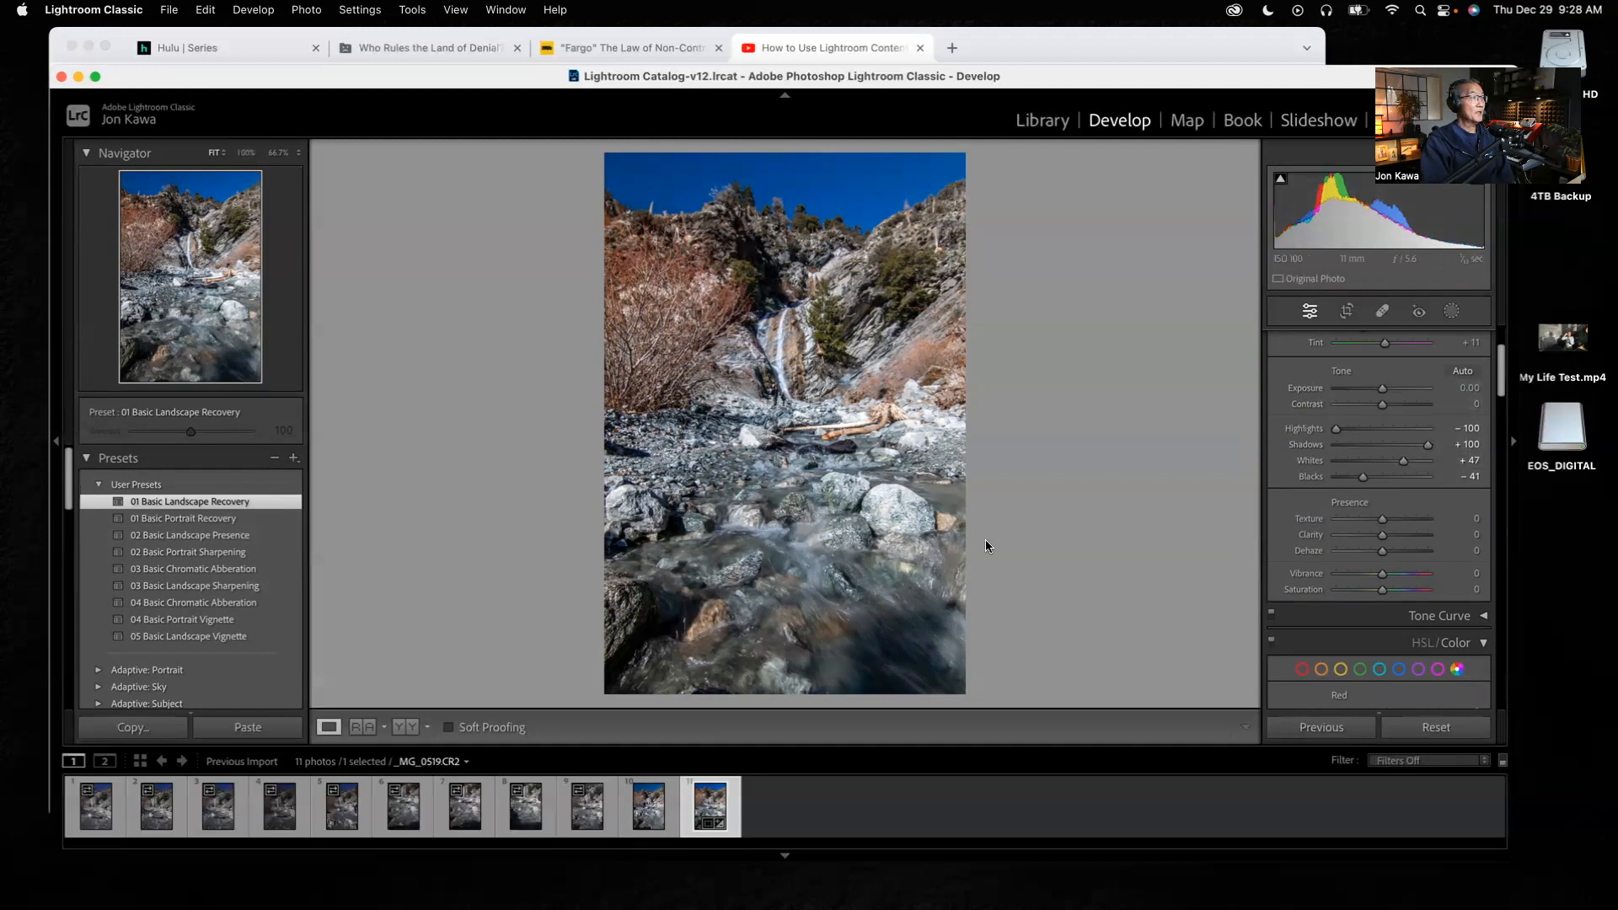
click(240, 537)
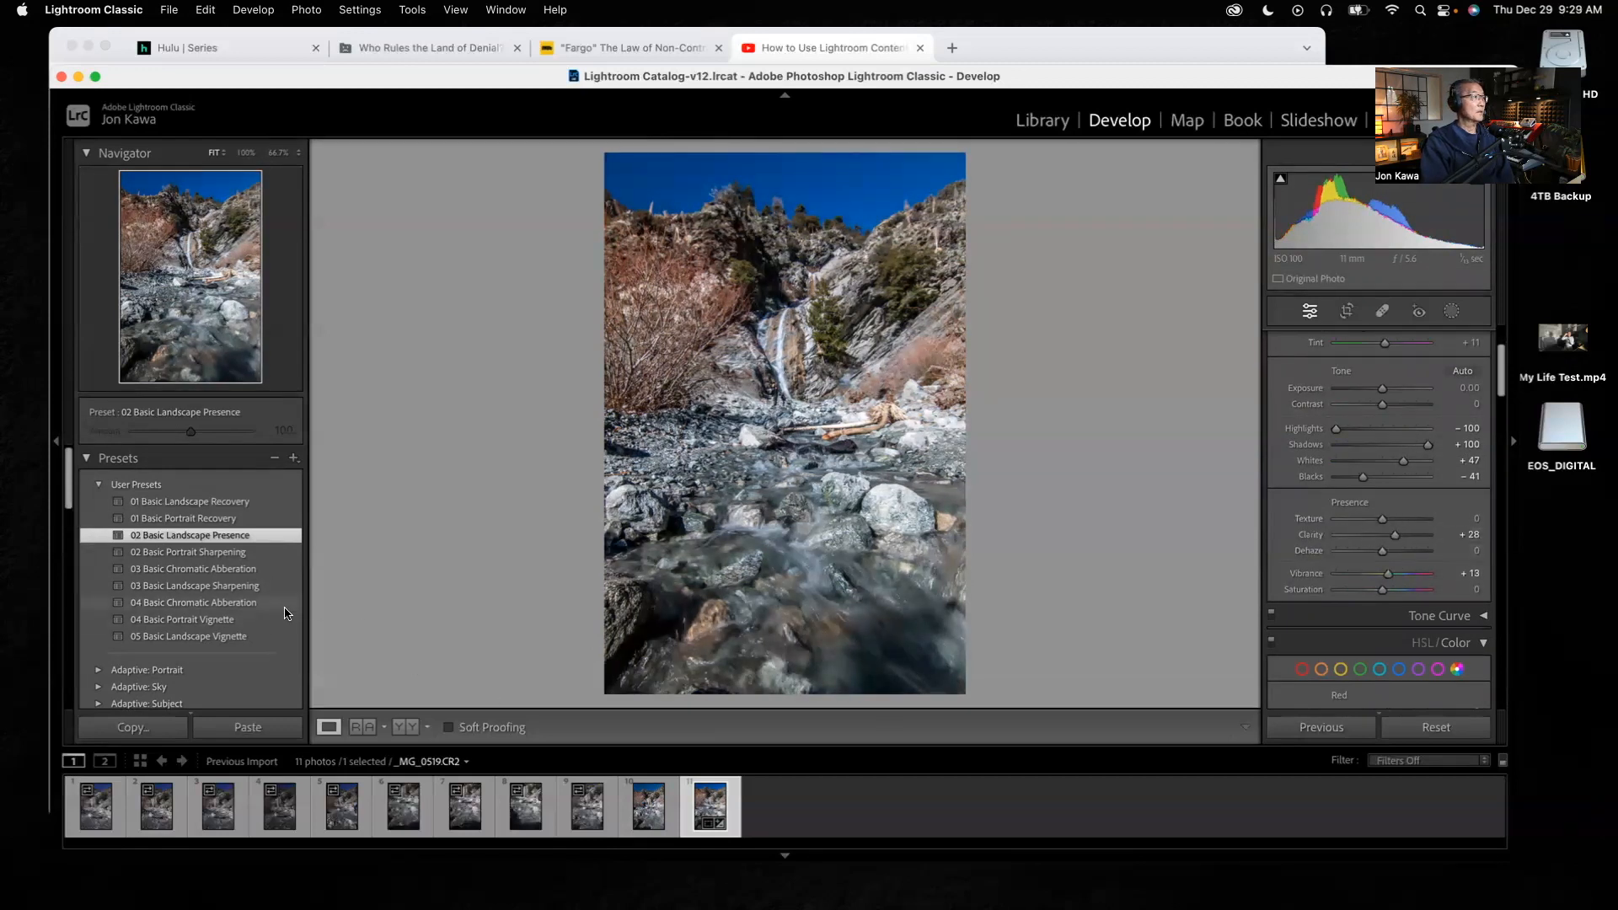
click(234, 570)
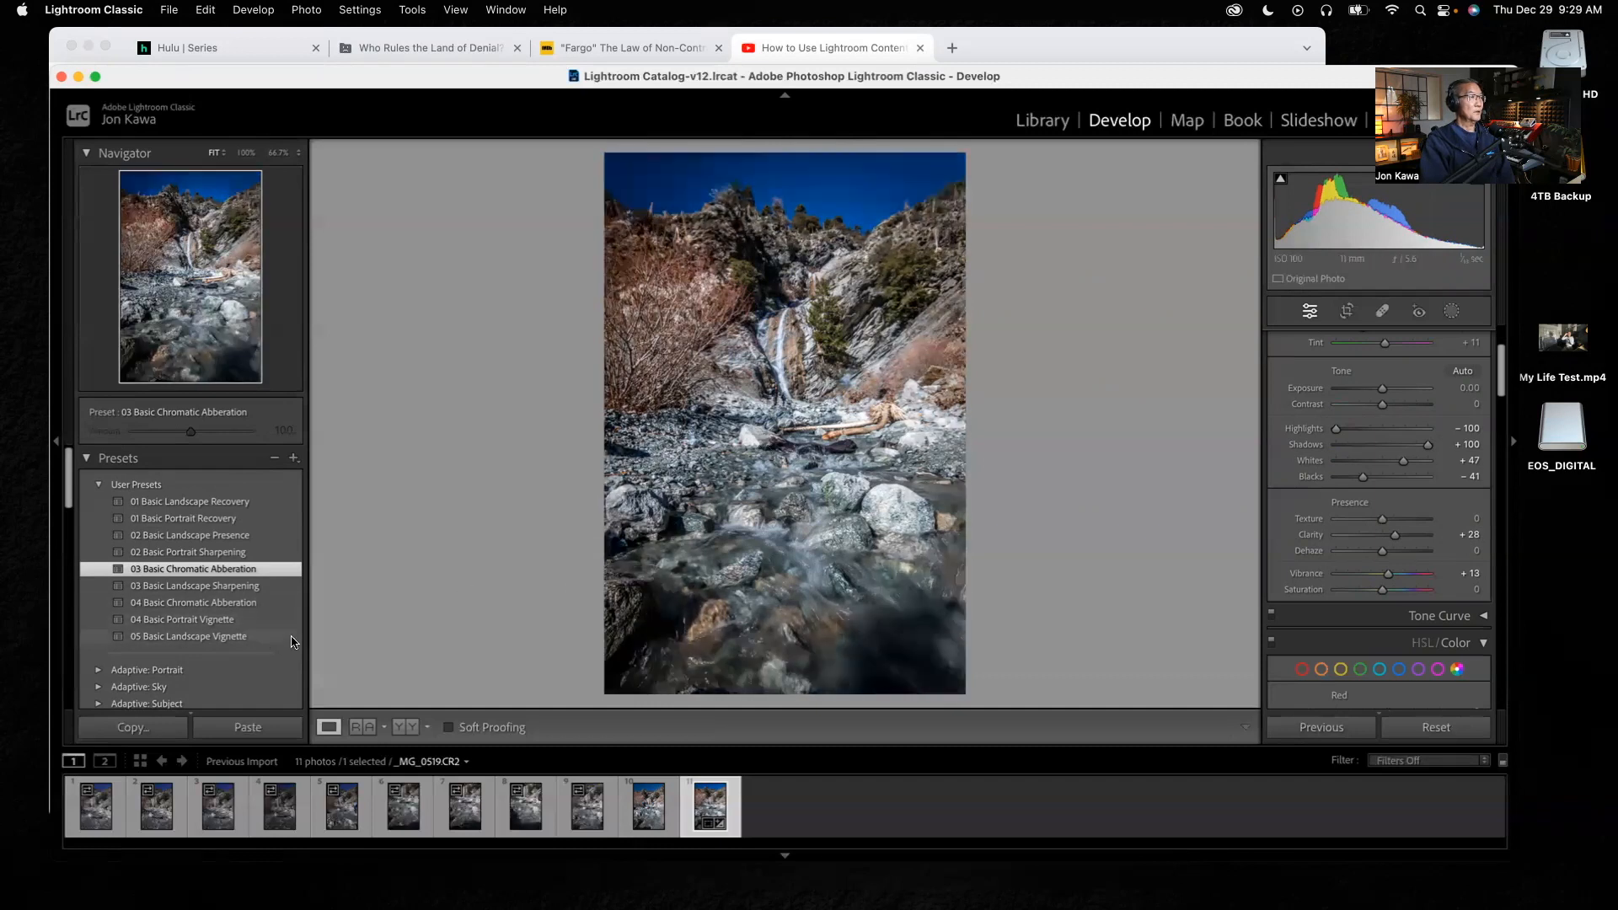
click(235, 638)
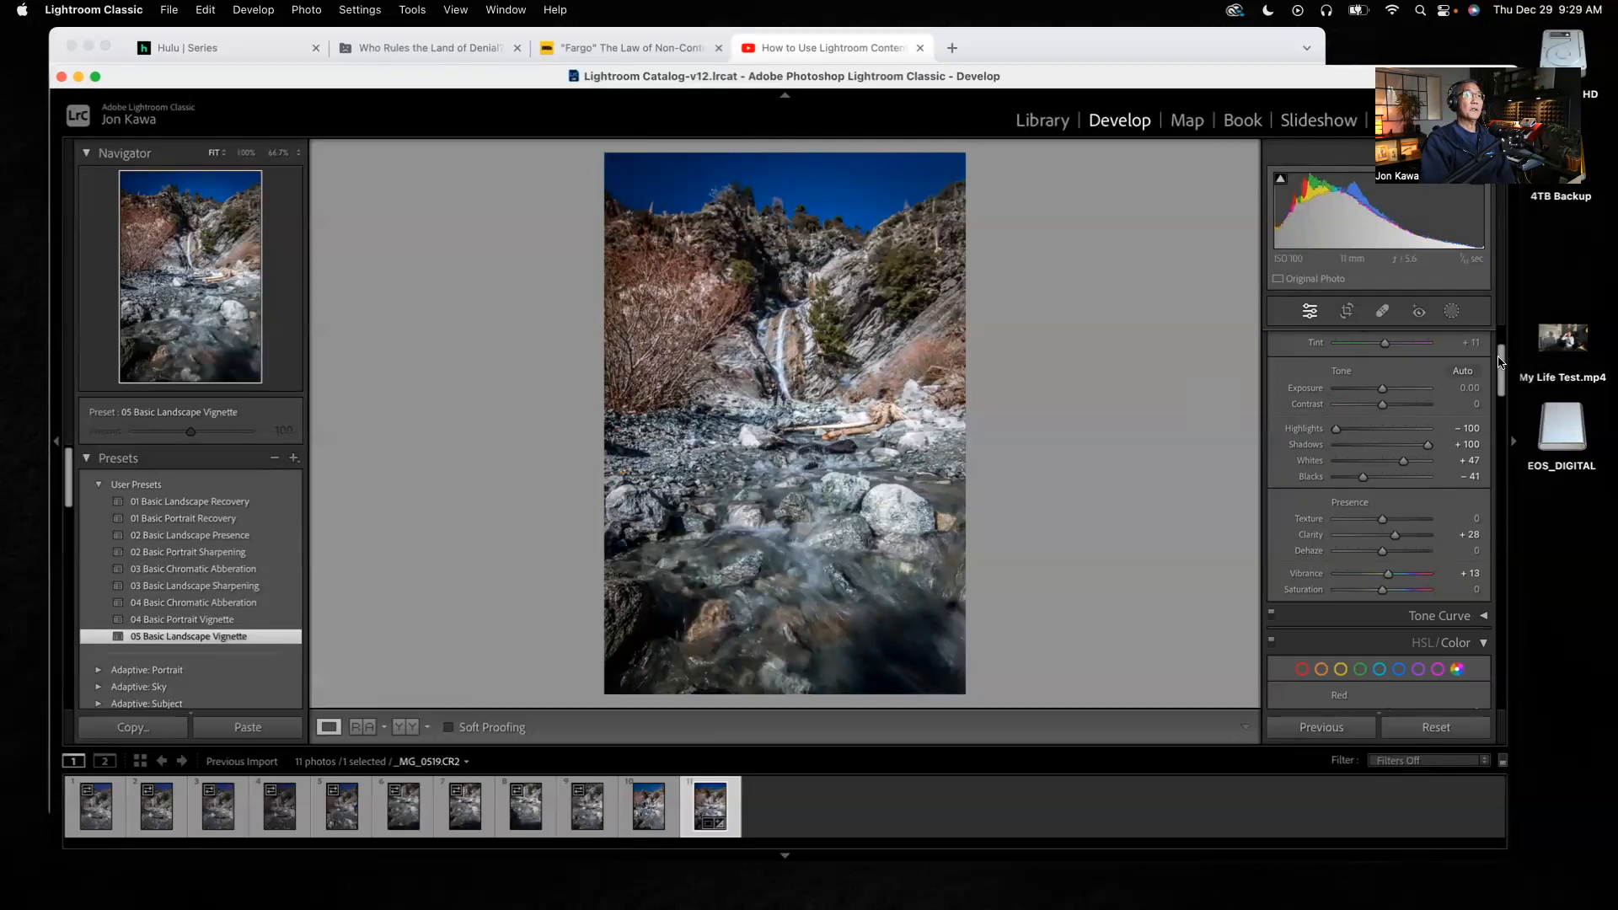
- In the HSL/Color settings, set Blue luminance to +46, Green saturation to +69 and Green luminance to +16
drag(1504, 367, 1499, 395)
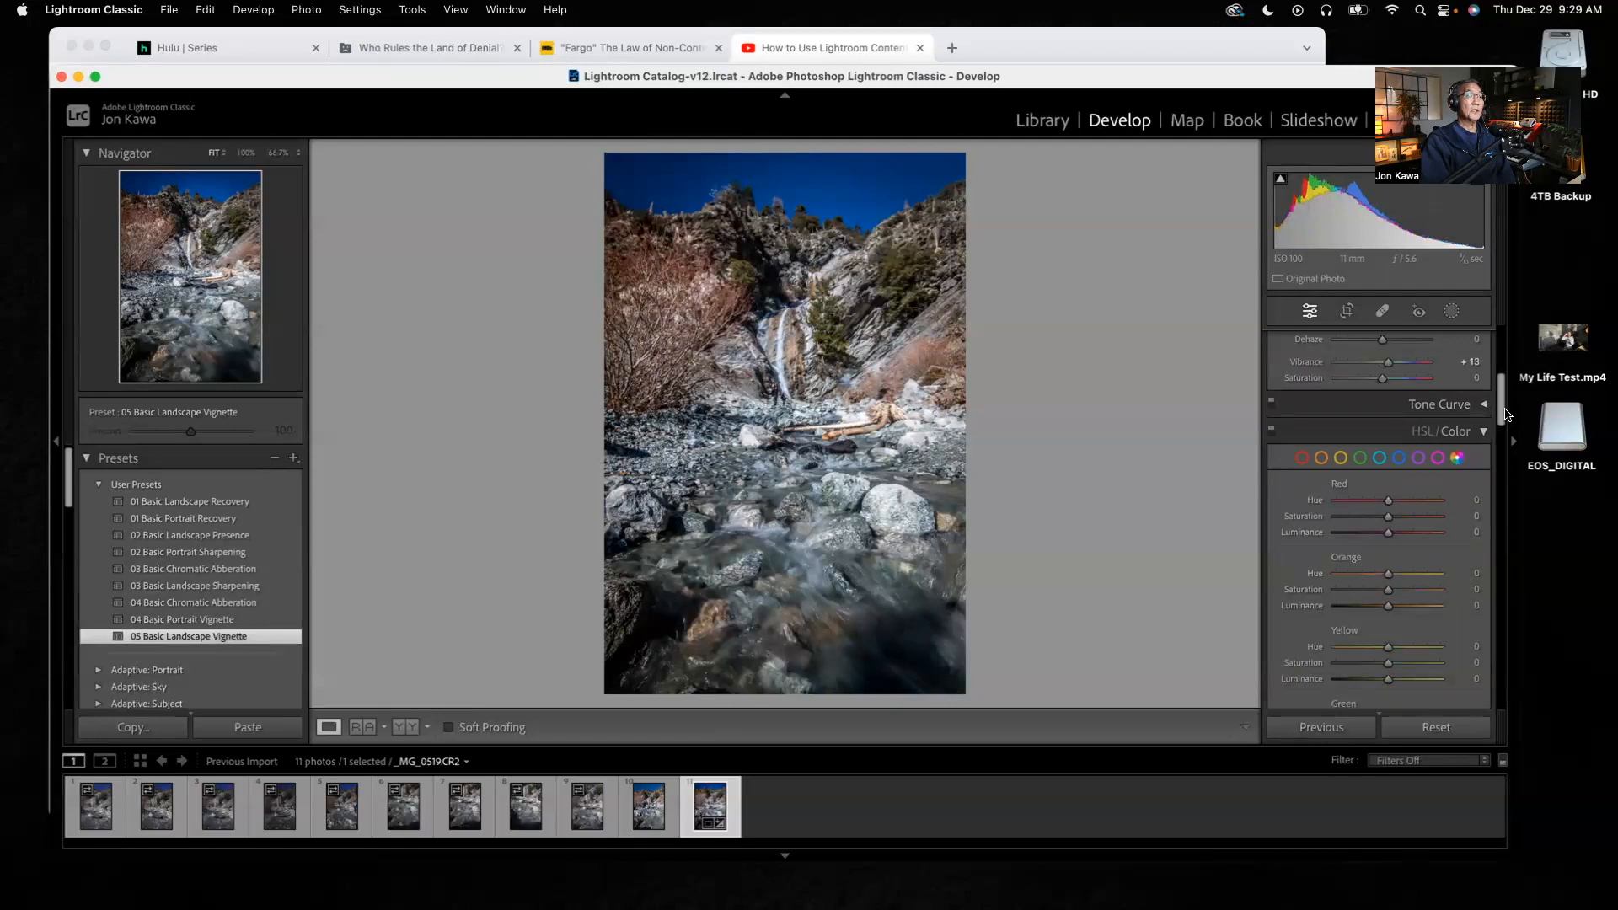
drag(1502, 417, 1501, 403)
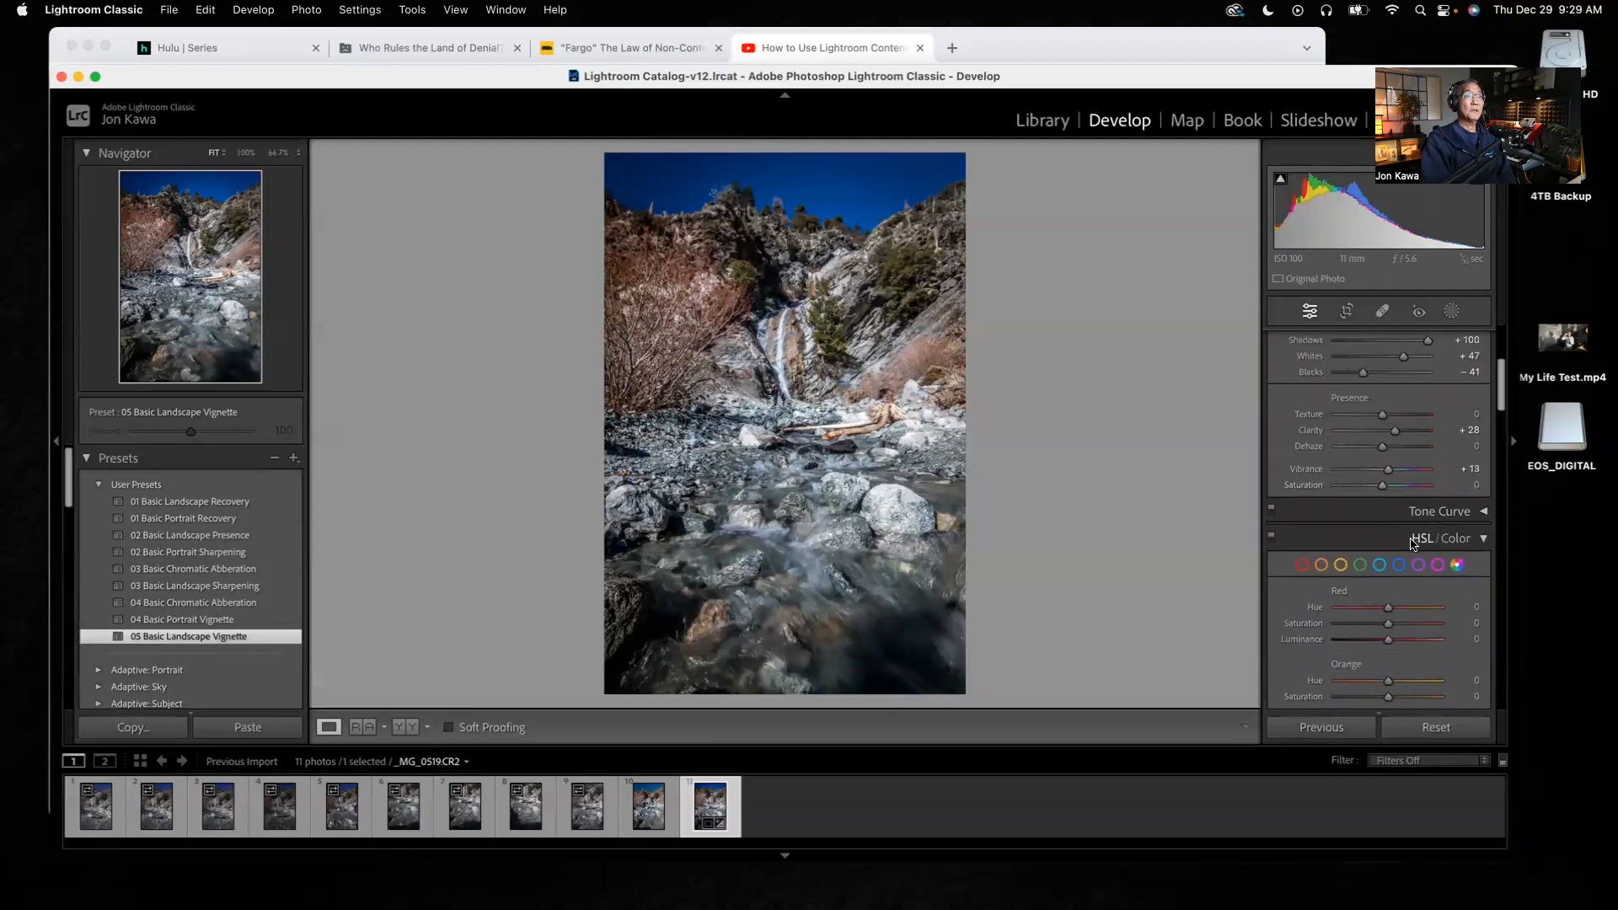
drag(1500, 402, 1499, 461)
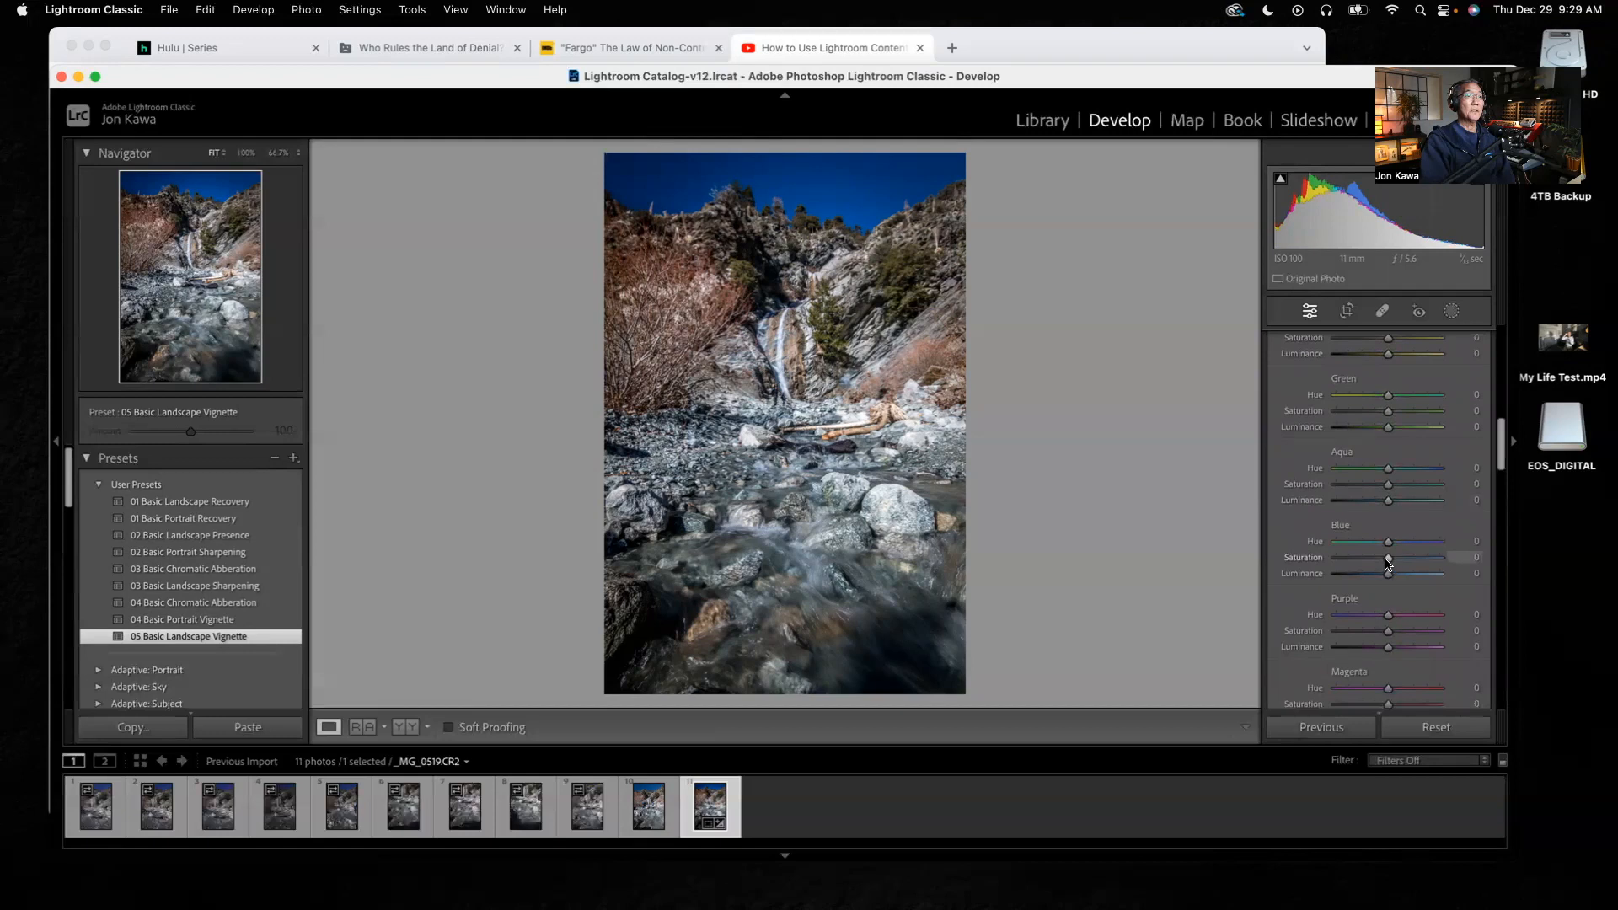
mouse_move(1389, 563)
mouse_down()
mouse_move(1418, 562)
mouse_move(1304, 562)
mouse_move(1388, 560)
mouse_up()
mouse_move(1387, 575)
mouse_down()
mouse_move(1425, 578)
mouse_move(1410, 582)
mouse_up()
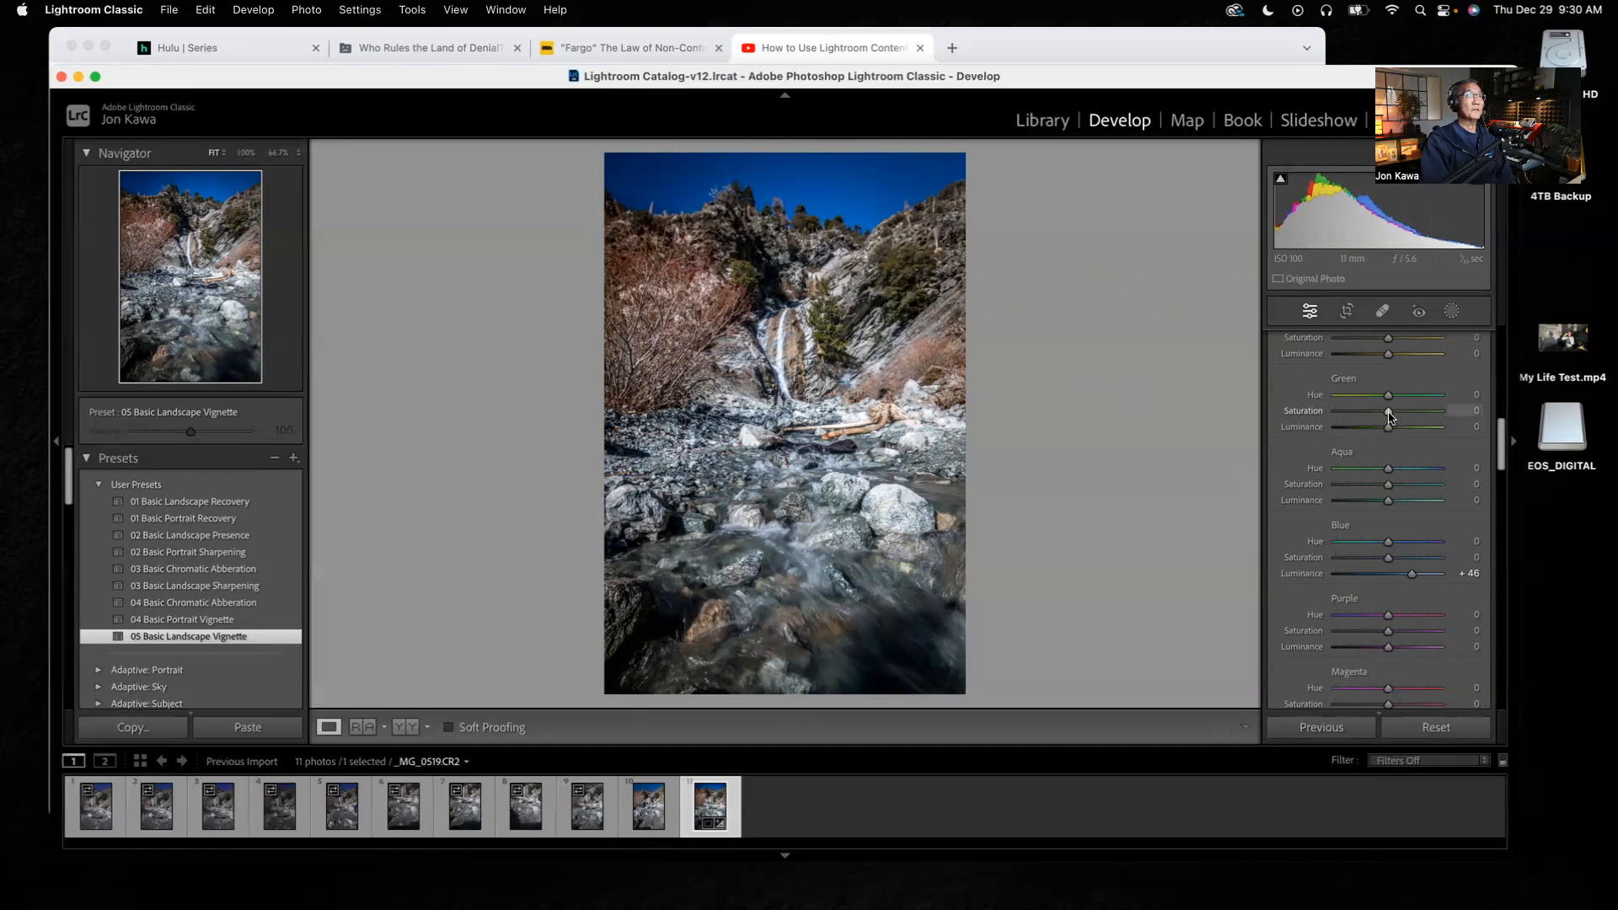
drag(1389, 433, 1426, 423)
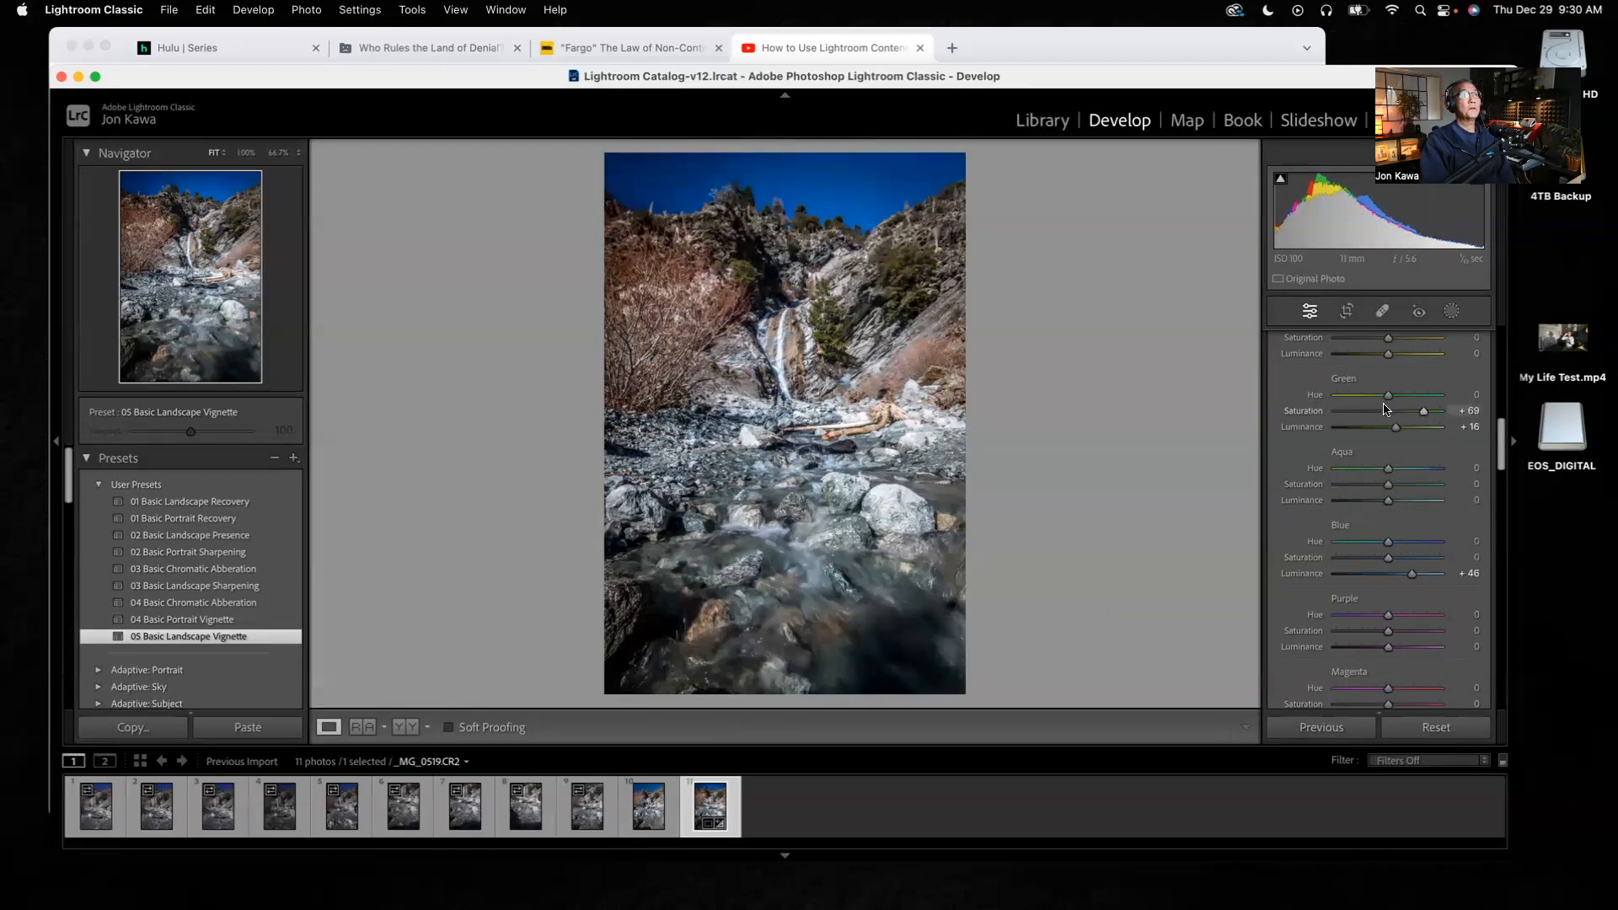
- Raise the Green luminance to +61 in the HSL/Color settings
mouse_move(1394, 430)
mouse_down()
mouse_move(1433, 432)
mouse_move(1333, 433)
mouse_move(1439, 437)
mouse_move(1420, 437)
mouse_up()
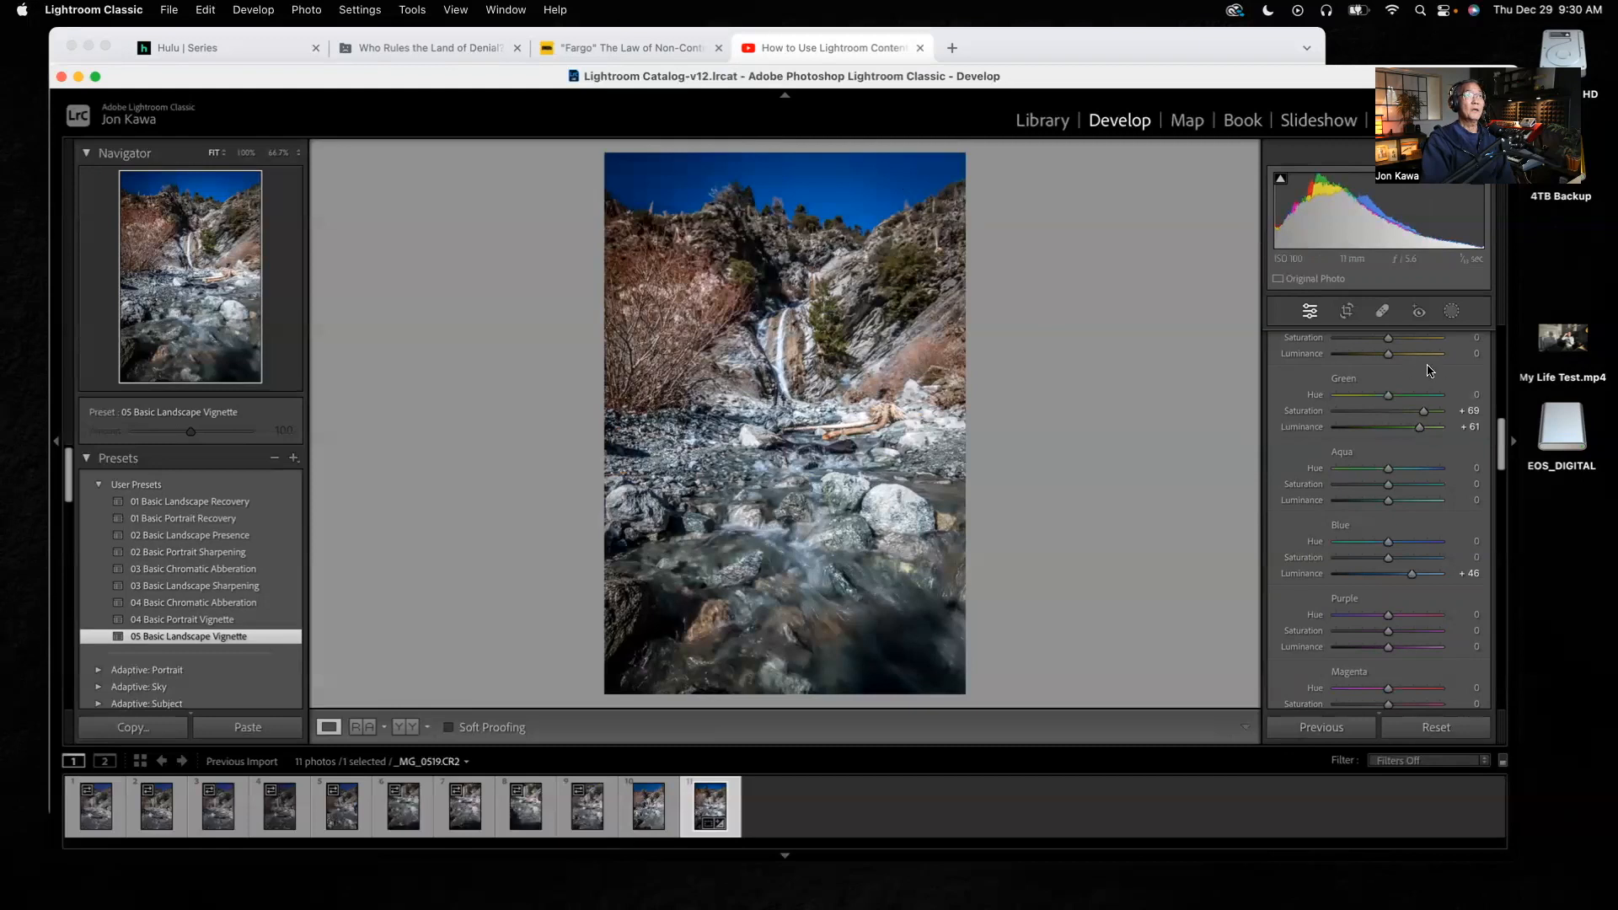
- Add a radial gradient mask centred on the waterfall and stream, and enlarge it to nearly the full height and width of the photo
click(1450, 312)
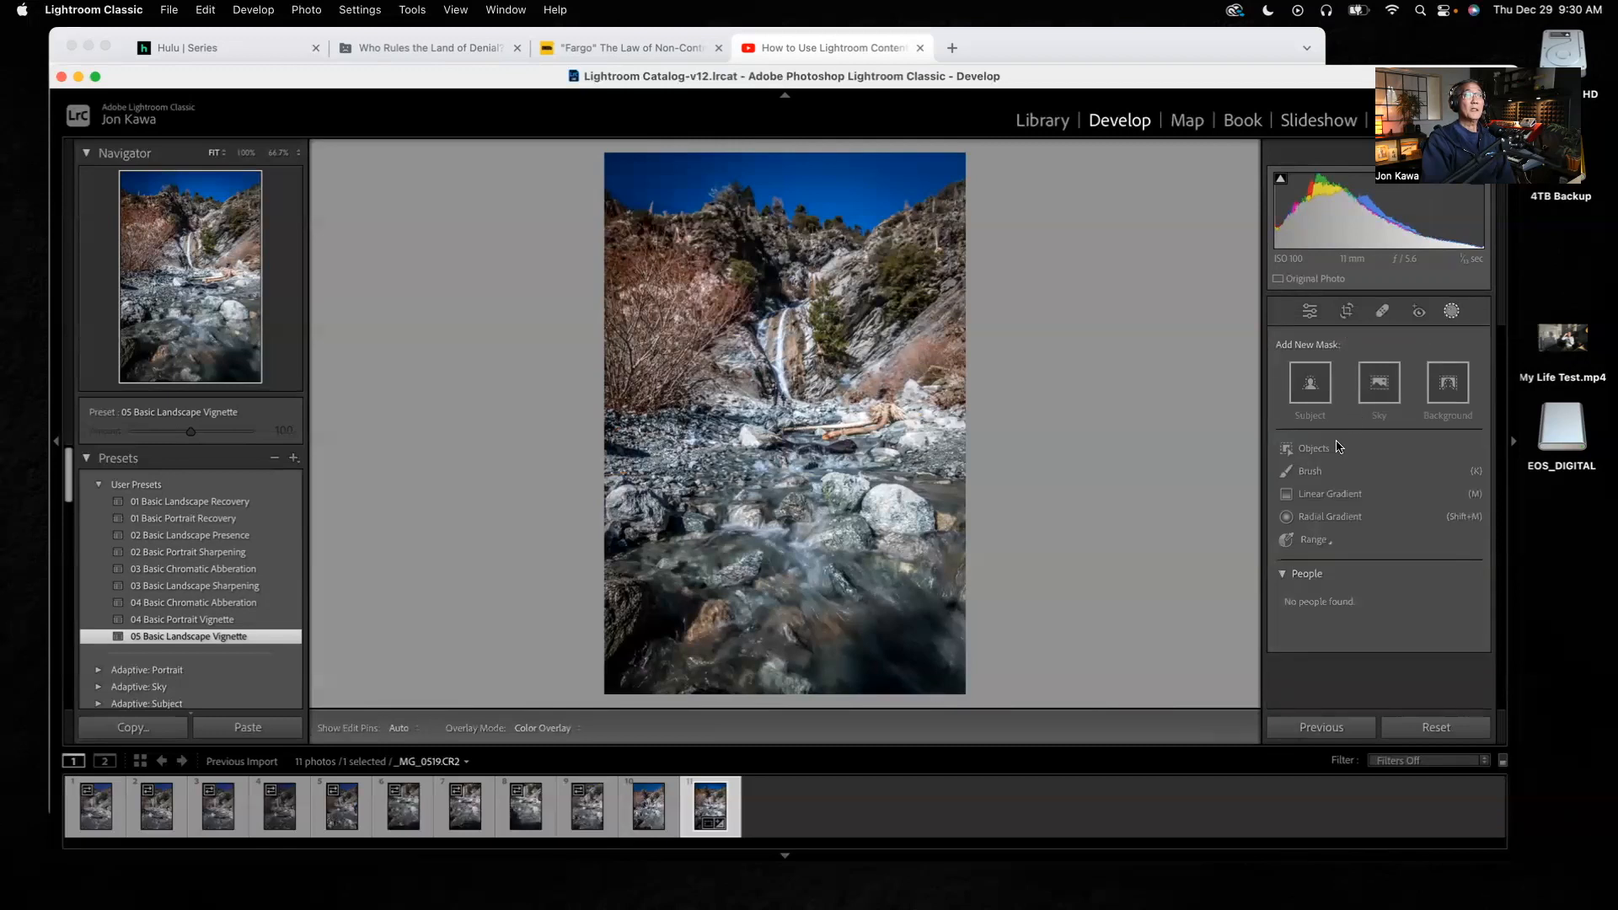
click(1304, 518)
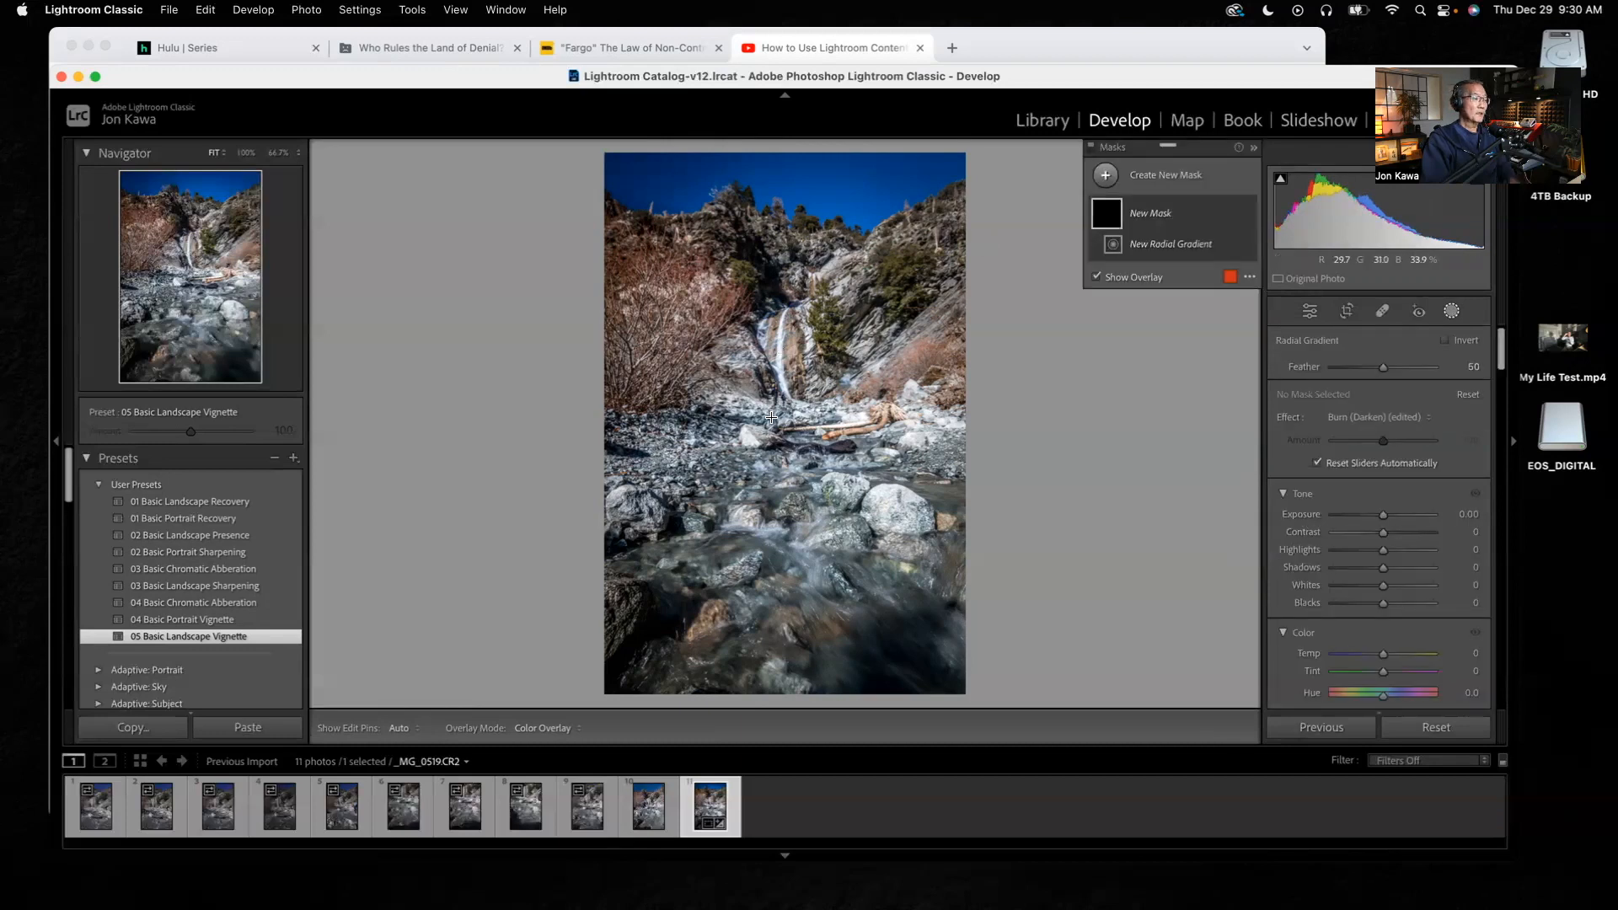
drag(683, 235, 817, 443)
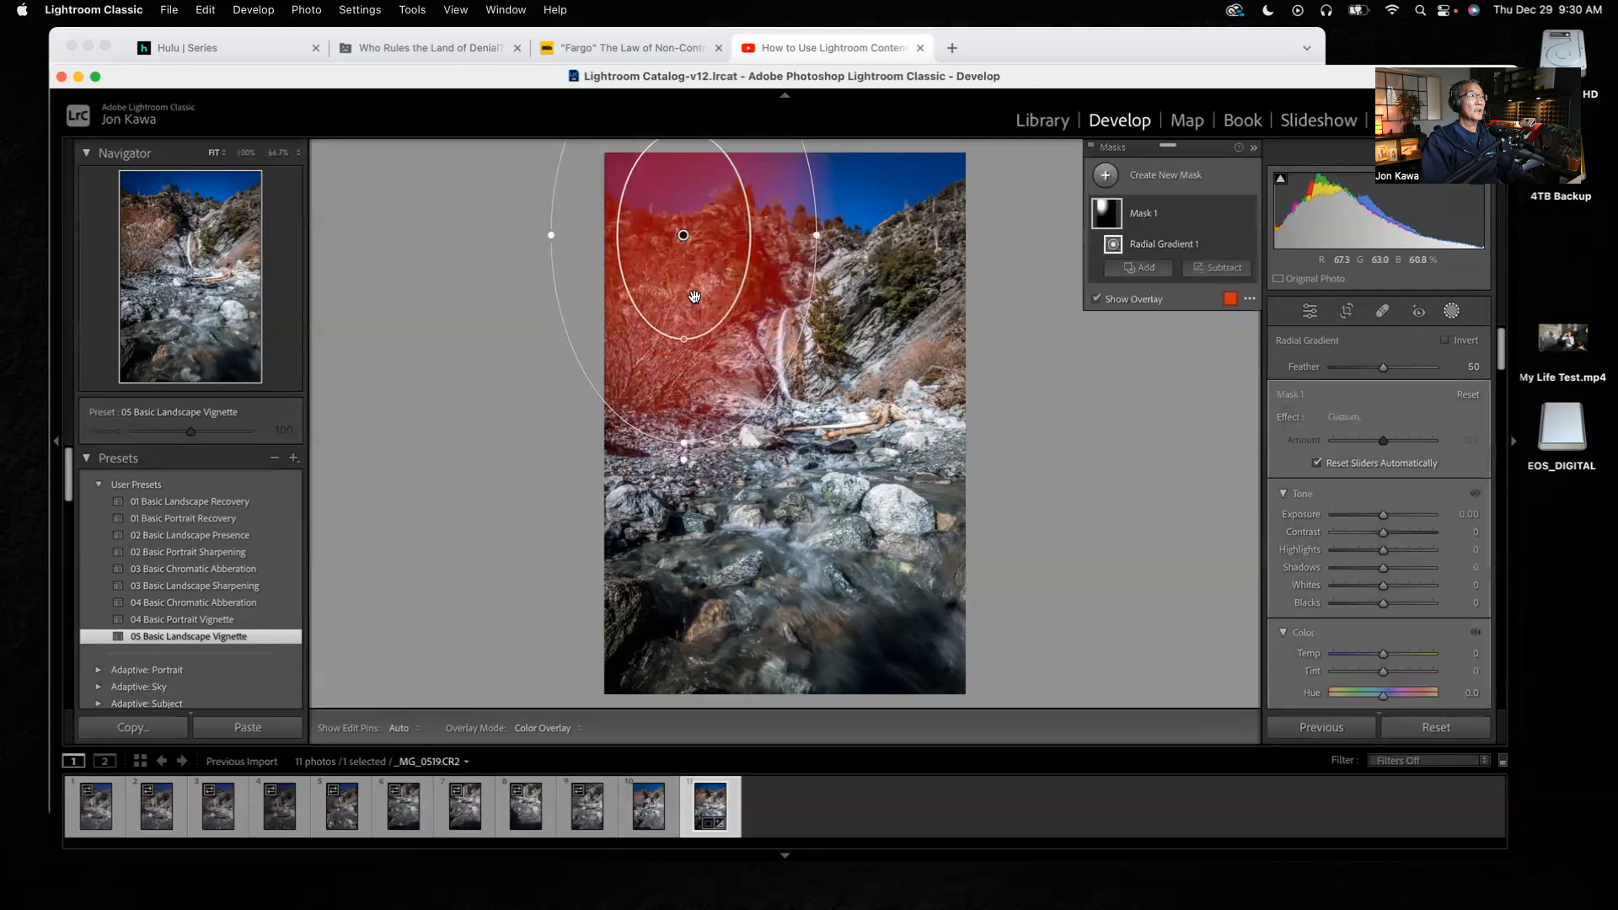
drag(695, 294, 790, 478)
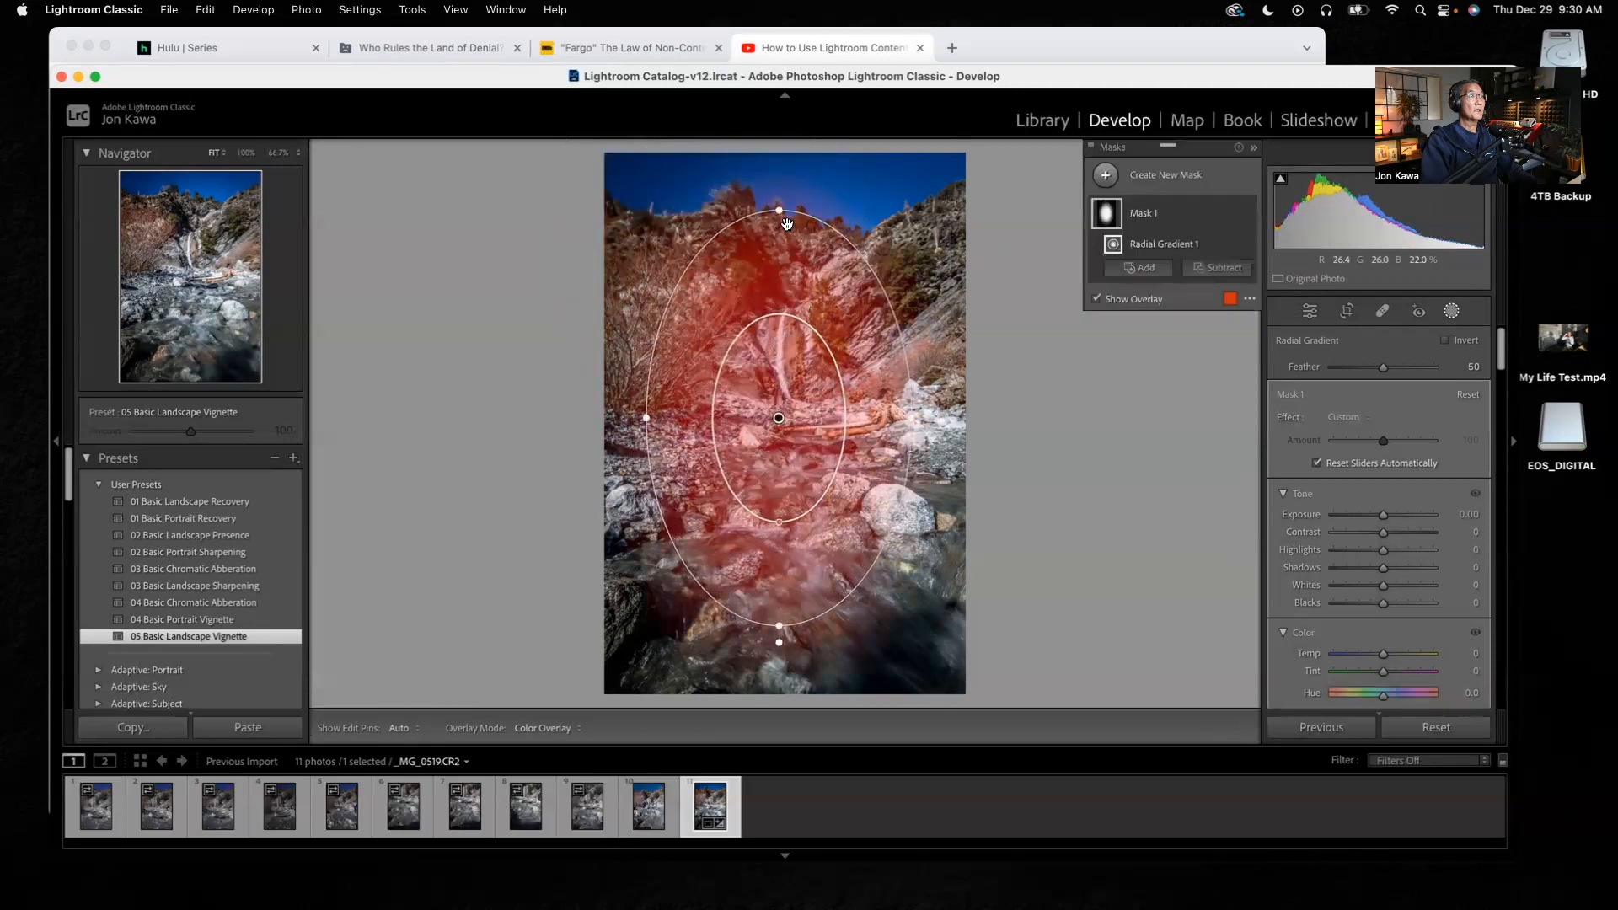
drag(780, 210, 780, 181)
drag(779, 653, 782, 672)
drag(911, 419, 941, 422)
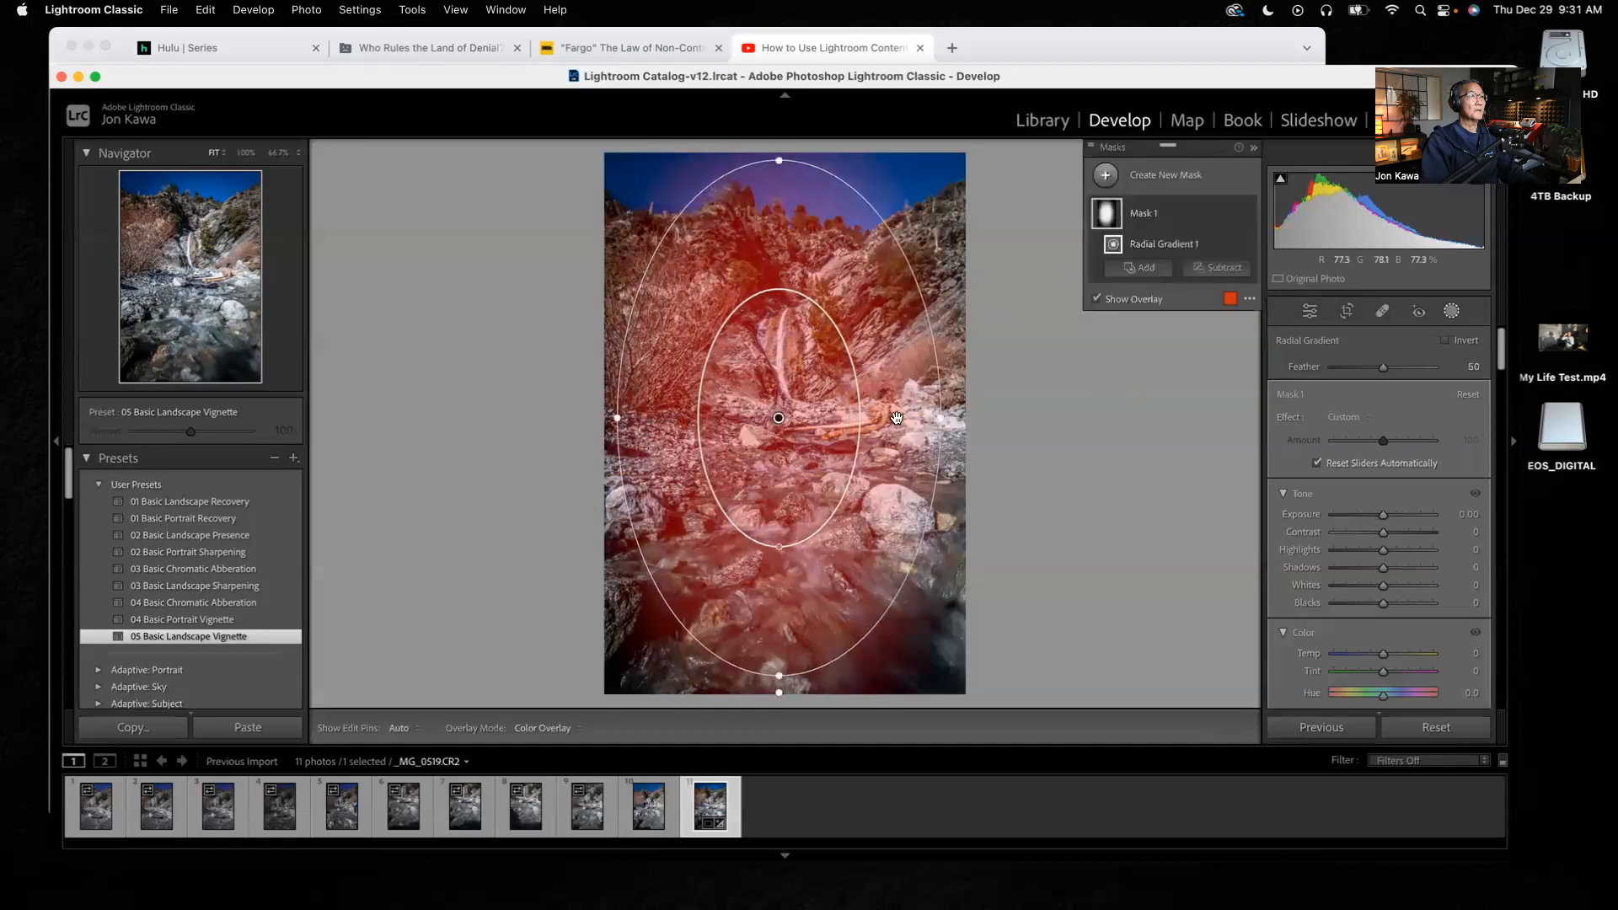
drag(824, 403, 829, 407)
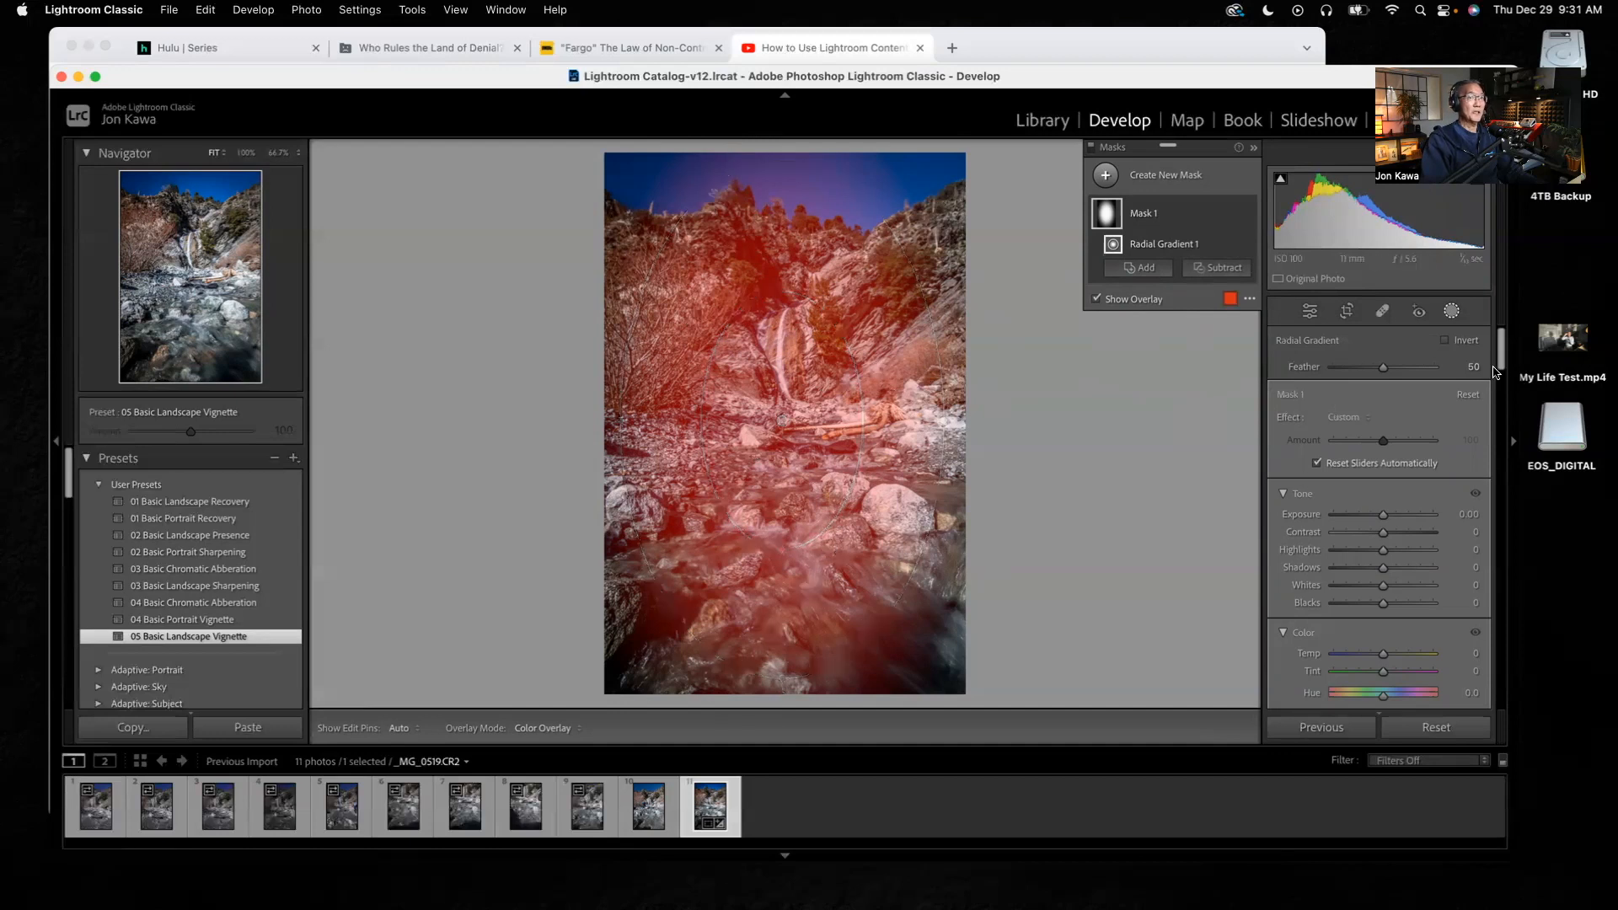
- Invert the radial mask, hide its overlay and set the mask's exposure to -0.64 to darken the surroundings
click(1445, 341)
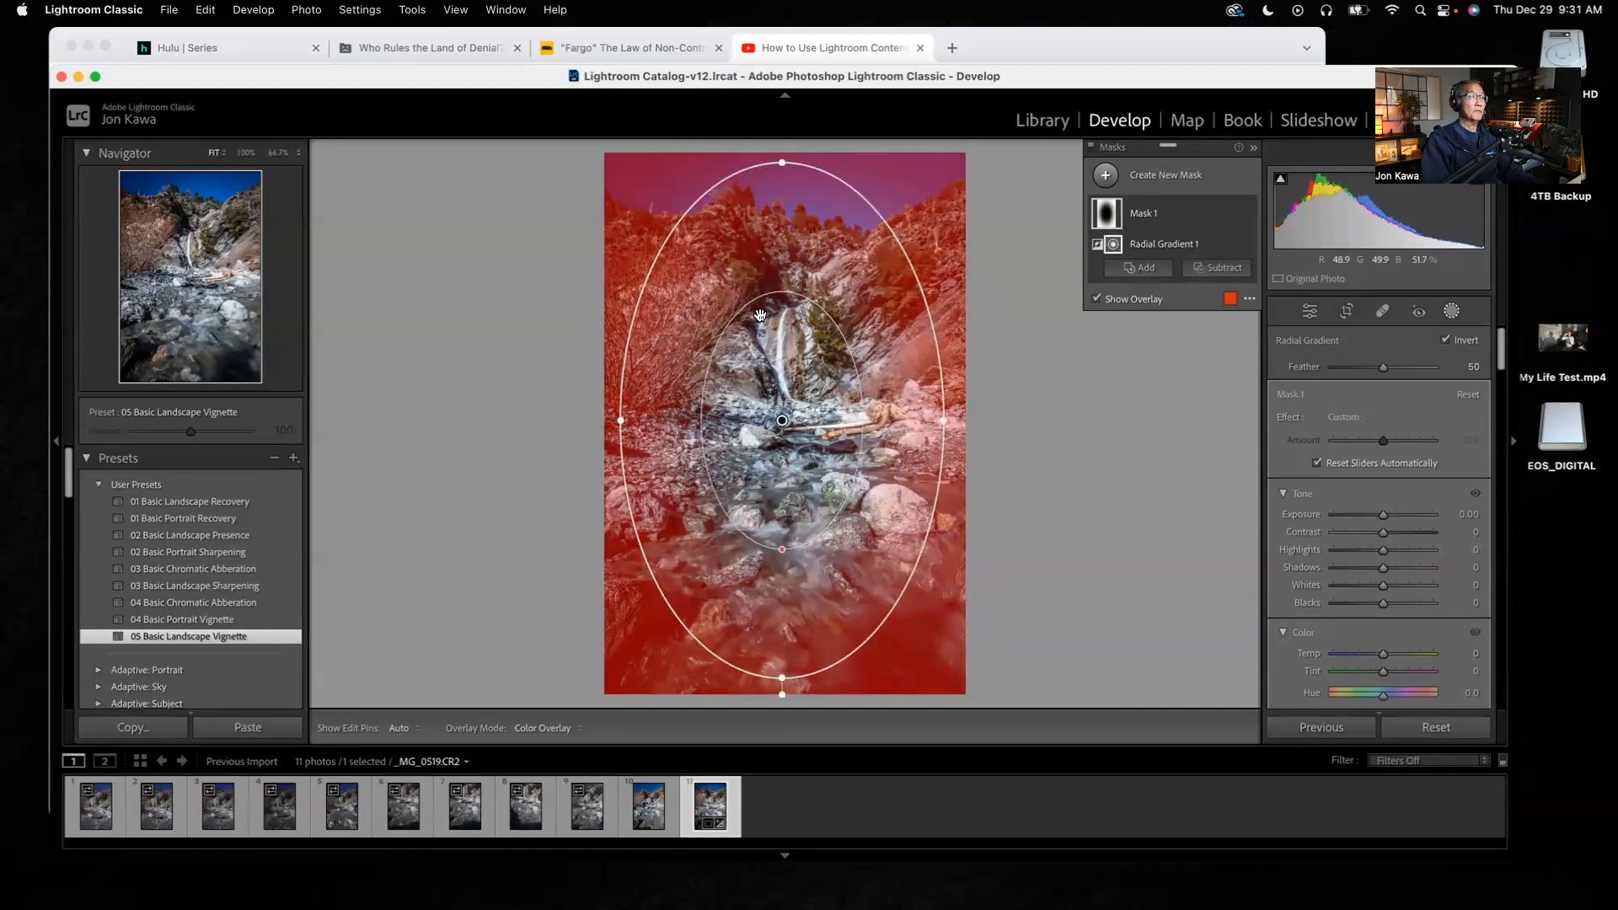
click(1094, 300)
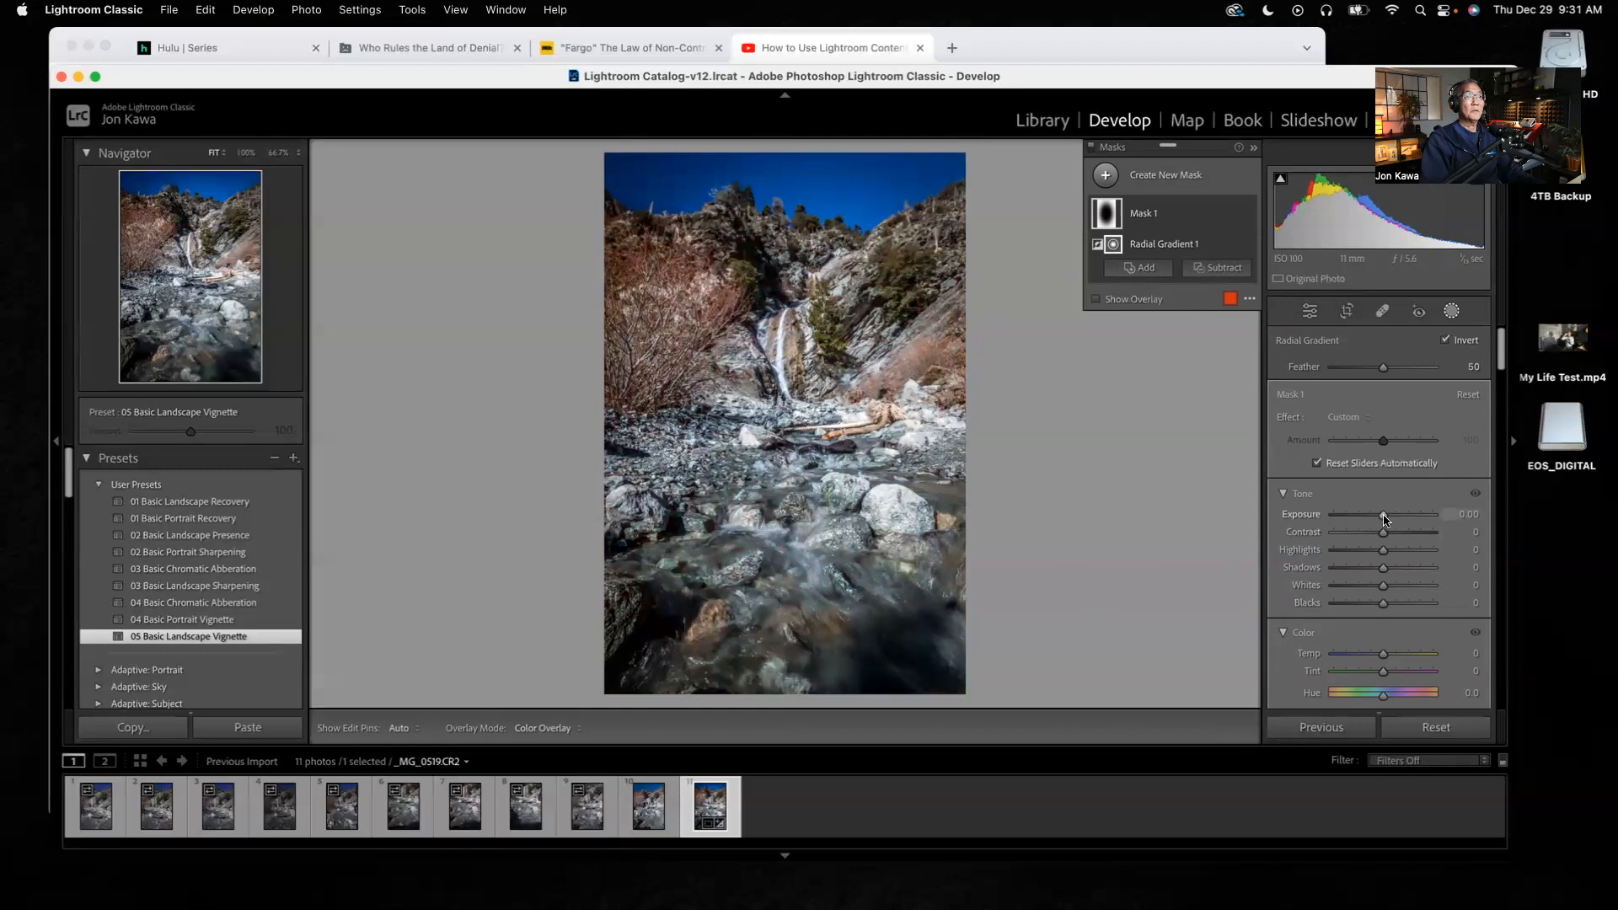
mouse_move(1385, 518)
mouse_down()
mouse_move(1339, 521)
mouse_move(1377, 522)
mouse_up()
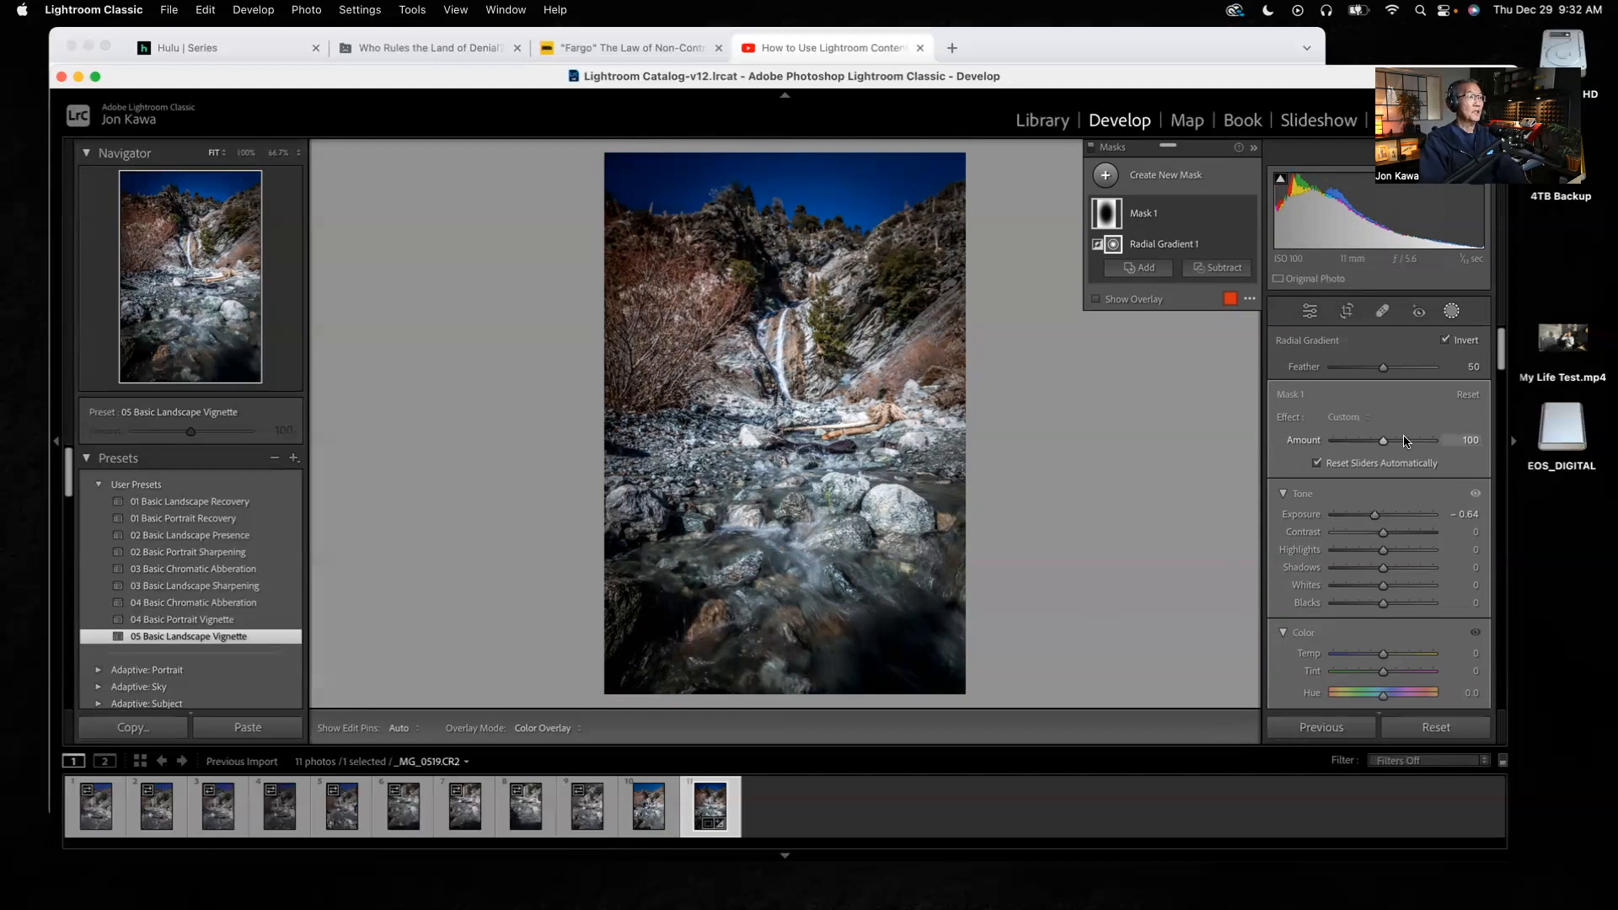
- Toggle between the before and after views to compare the masked edit with the original photo
key(backslash)
key(backslash)
key(backslash)
key(backslash)
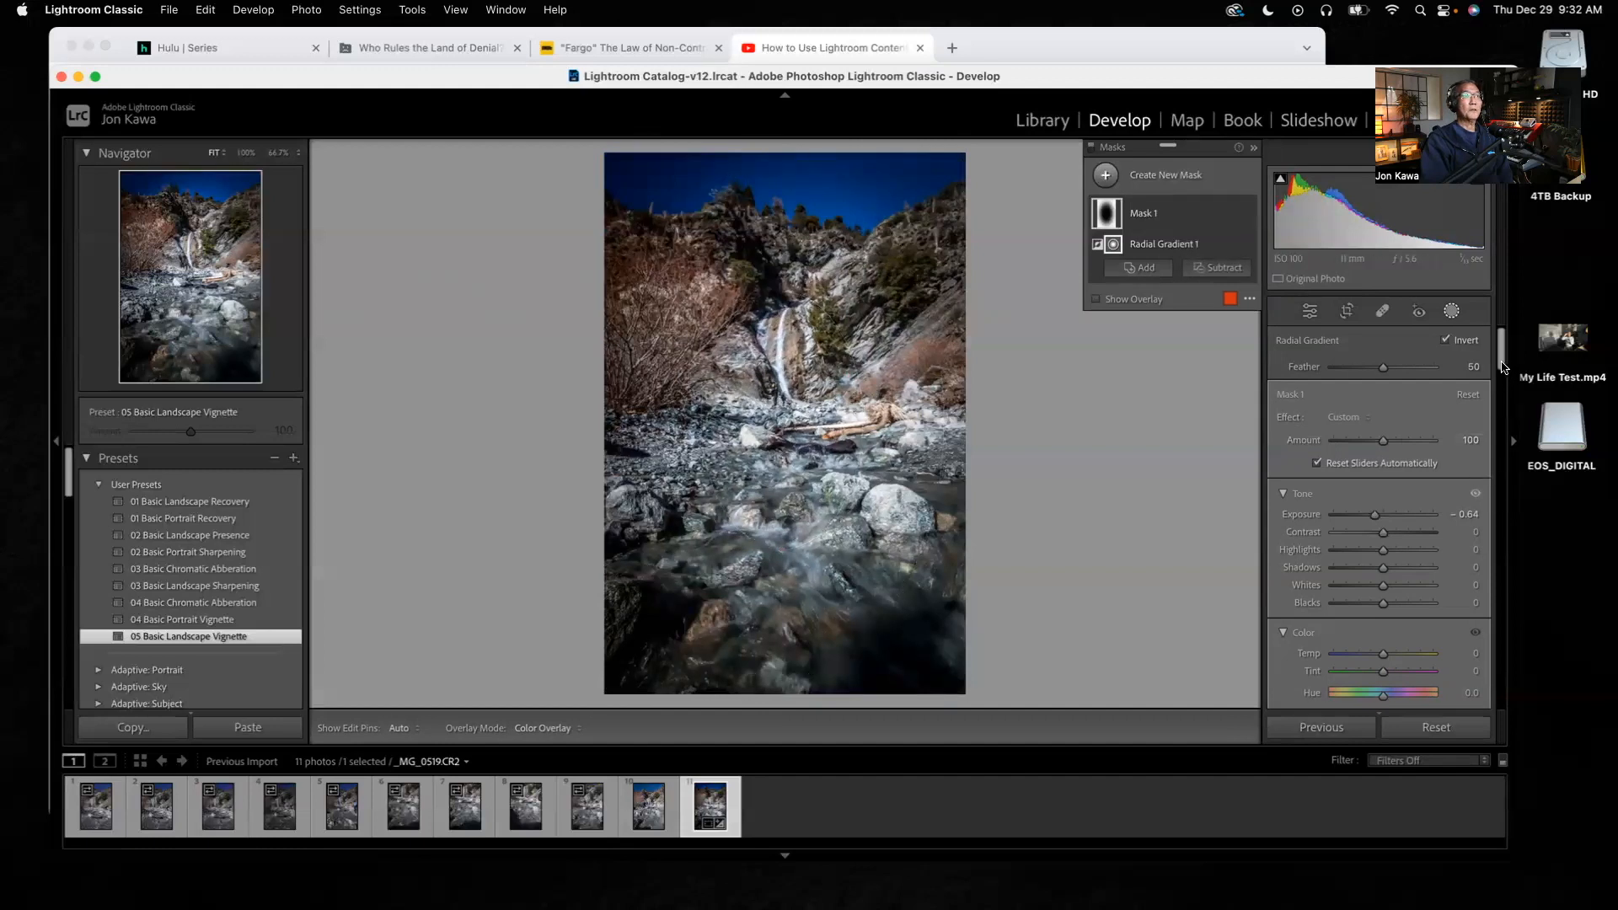
- Close the masking tool and set Blue saturation to -33 and Blue luminance to +95 in the HSL/Color settings
click(1451, 311)
drag(1501, 370, 1490, 468)
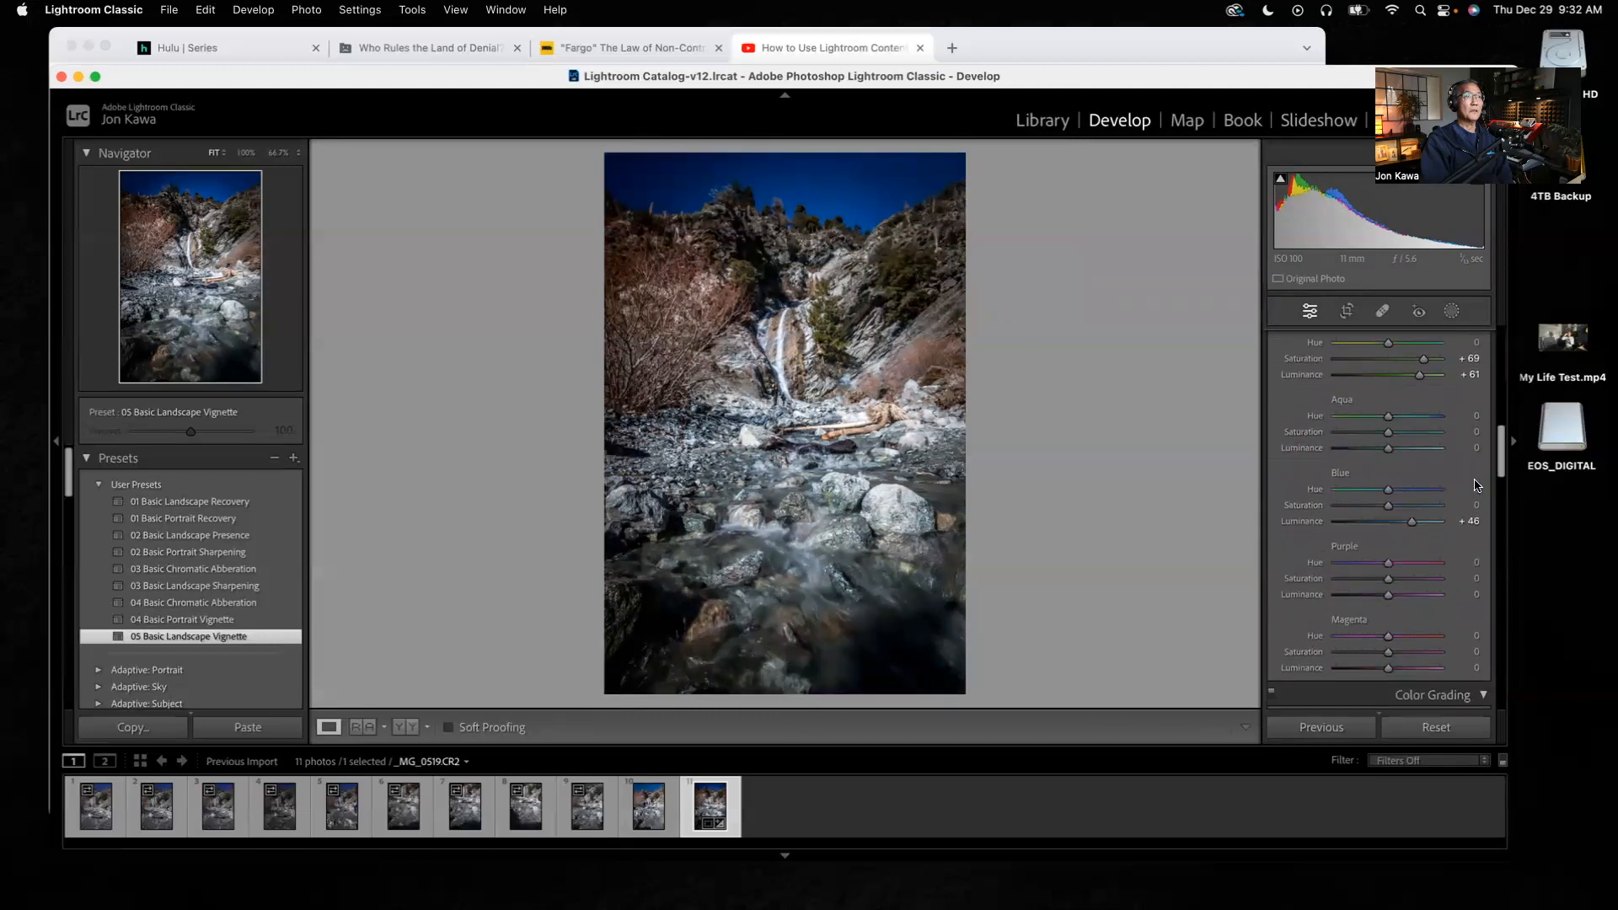
drag(1414, 525, 1358, 505)
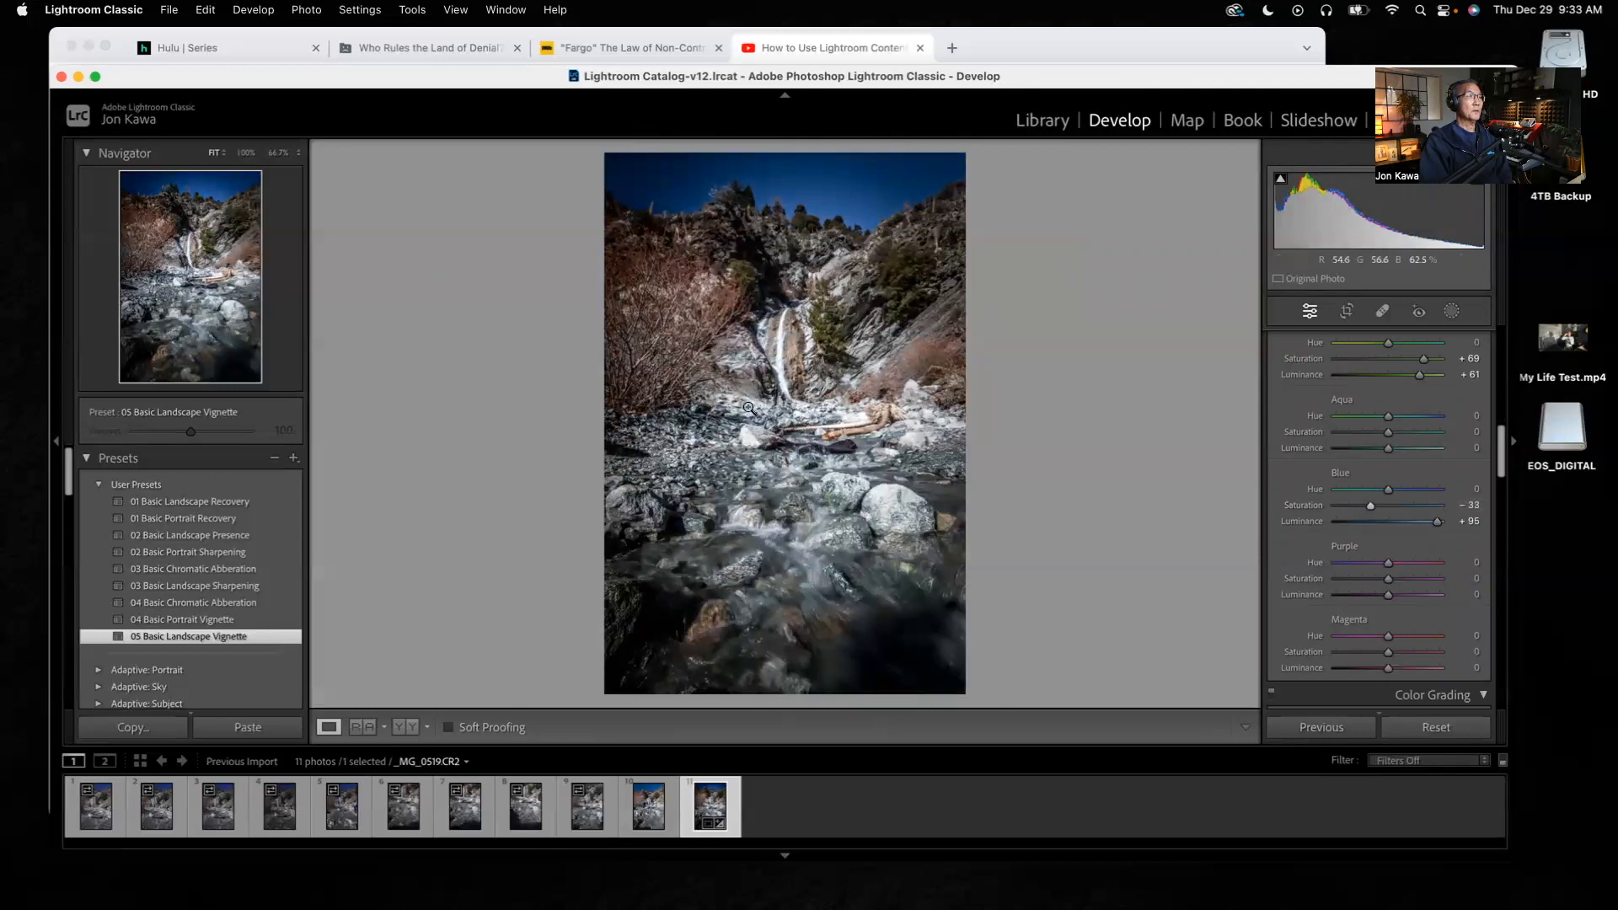
- Open the export settings for the photo and review the watermark choices, keeping Portrait Watermark
click(169, 11)
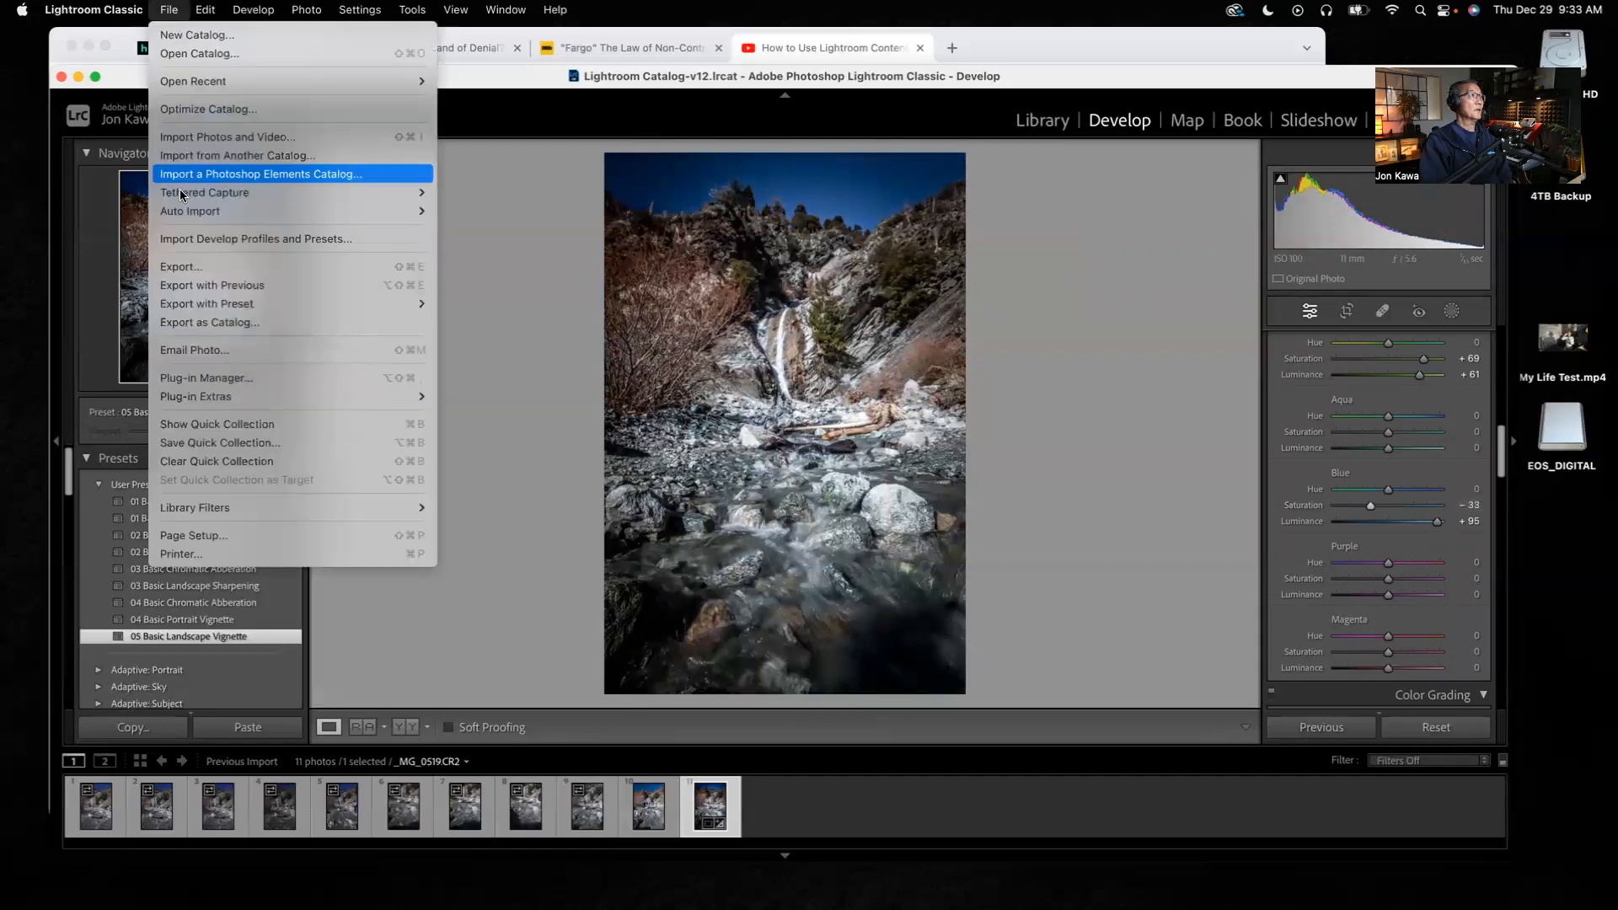
click(188, 270)
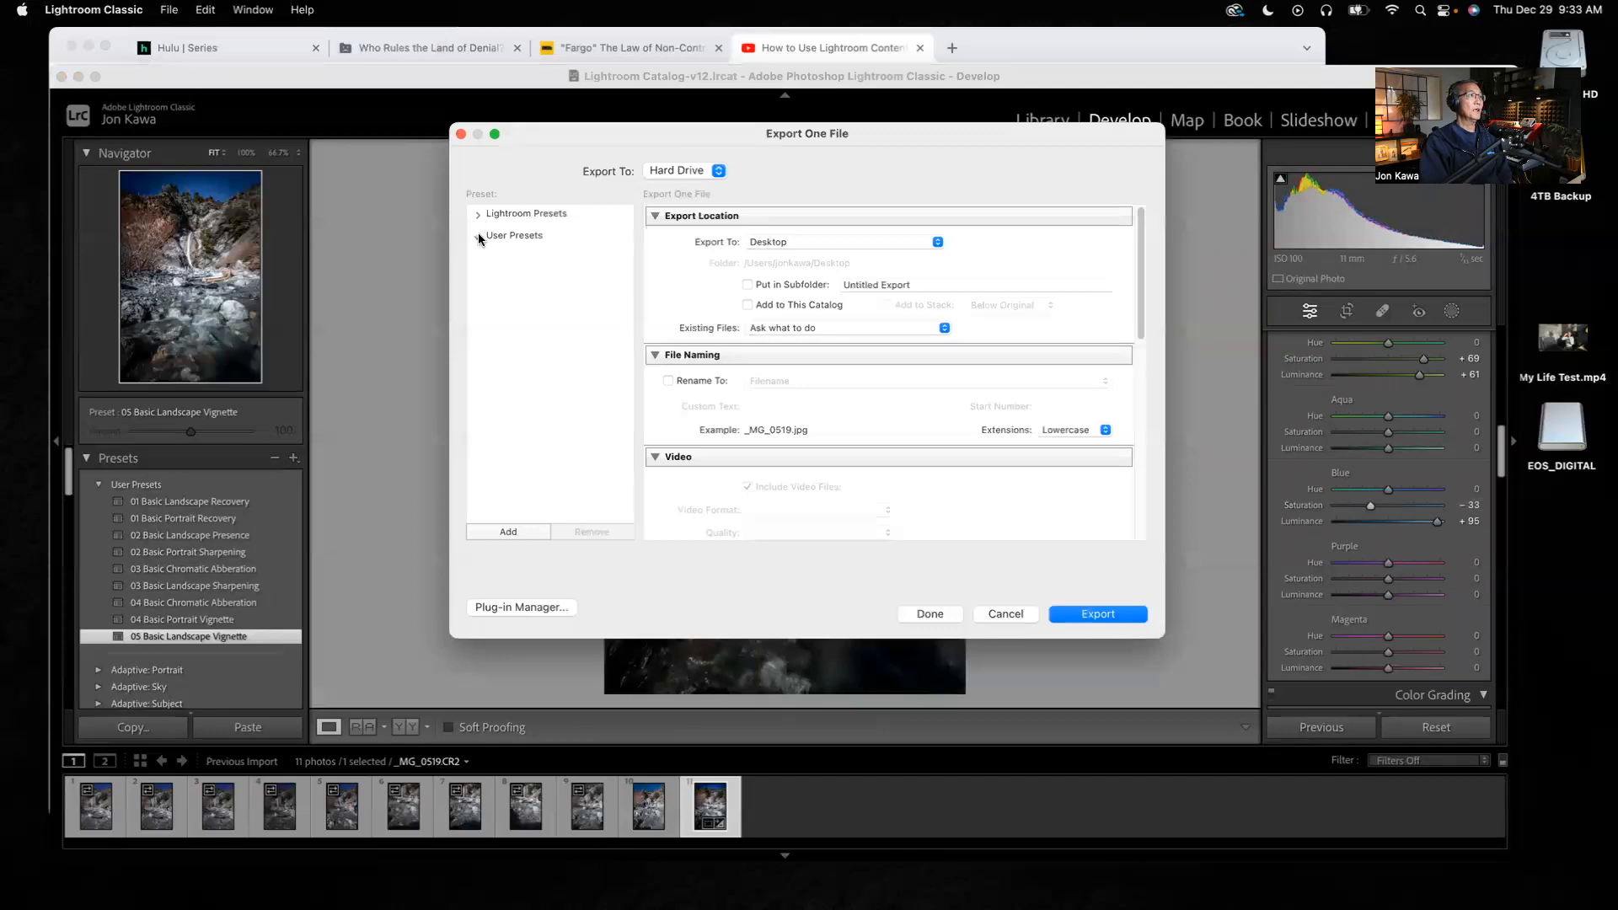
drag(1144, 290, 1147, 499)
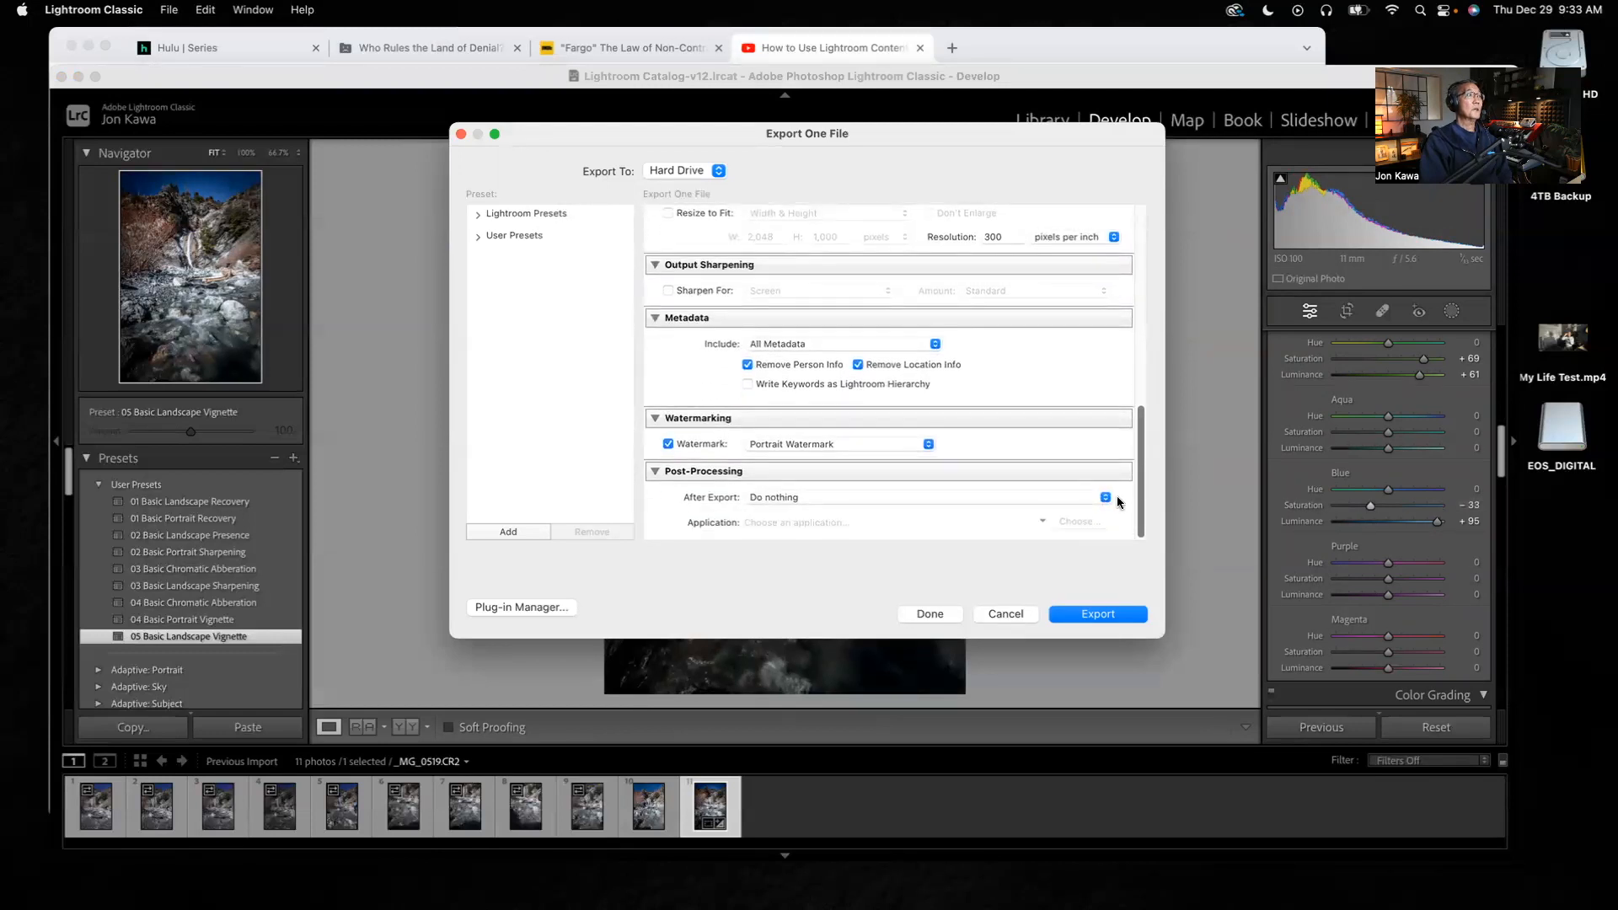
click(927, 444)
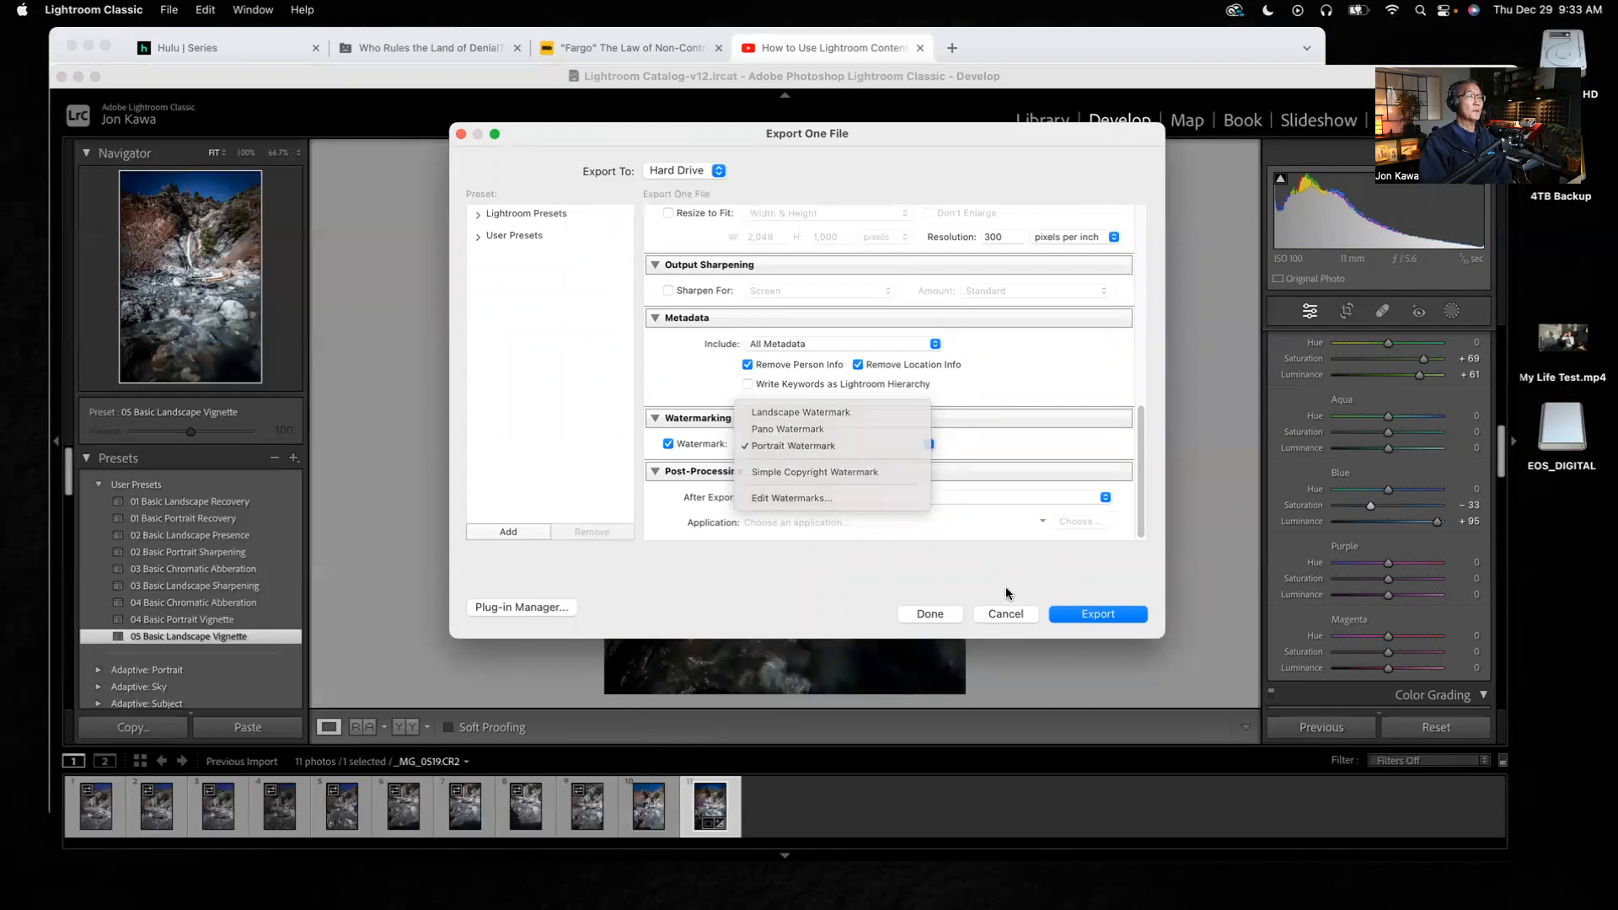
click(1066, 611)
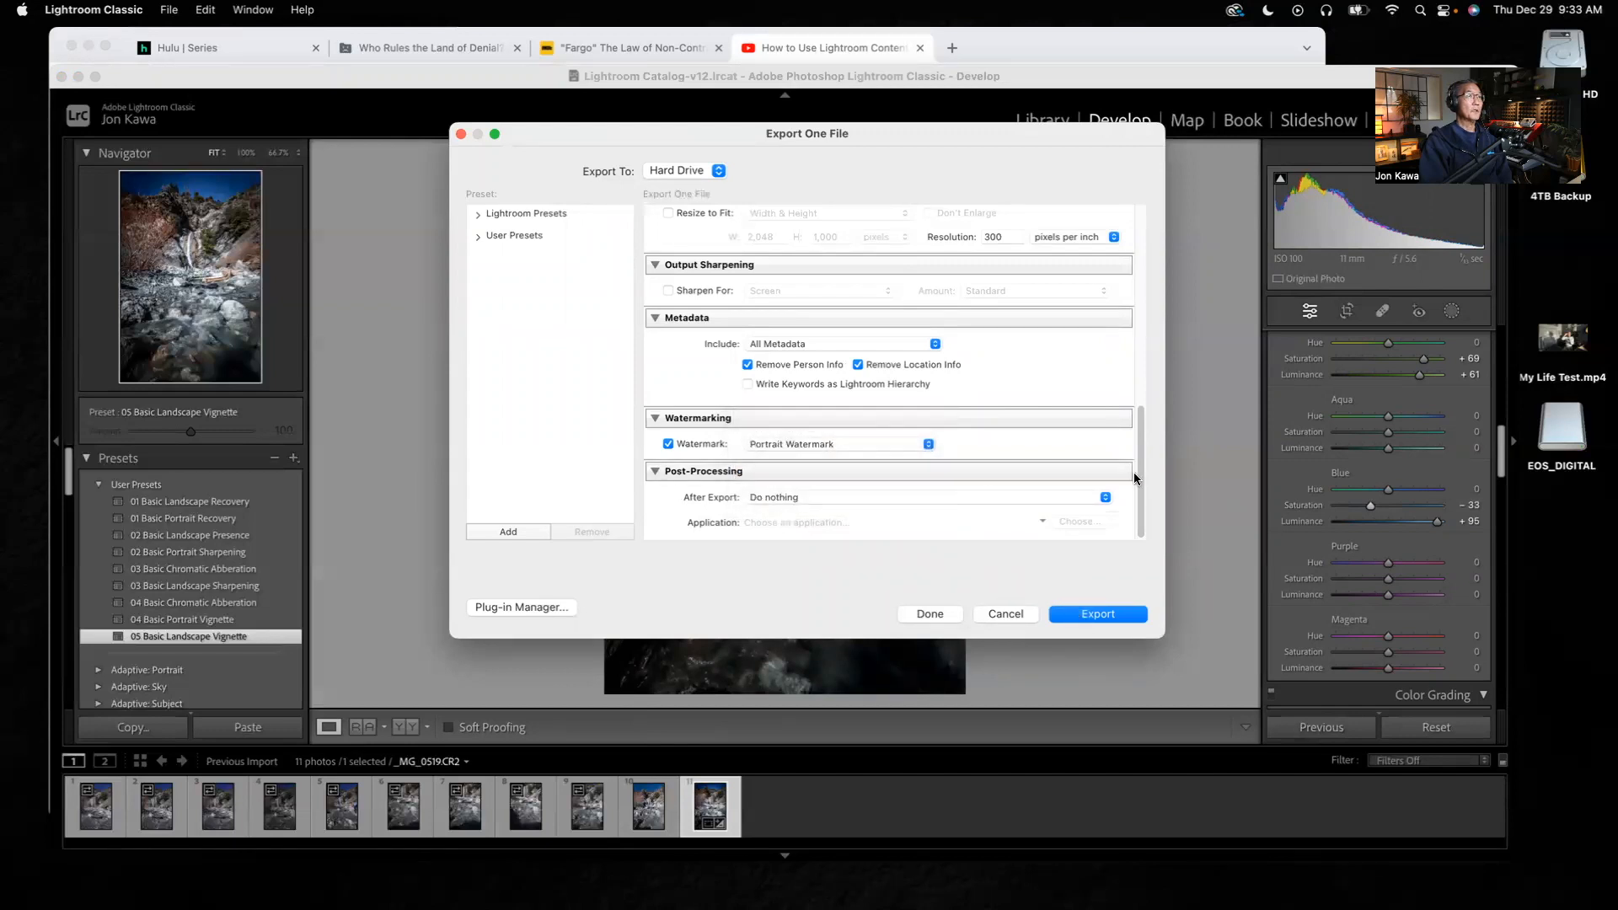
scroll(1003, 387, up, 10)
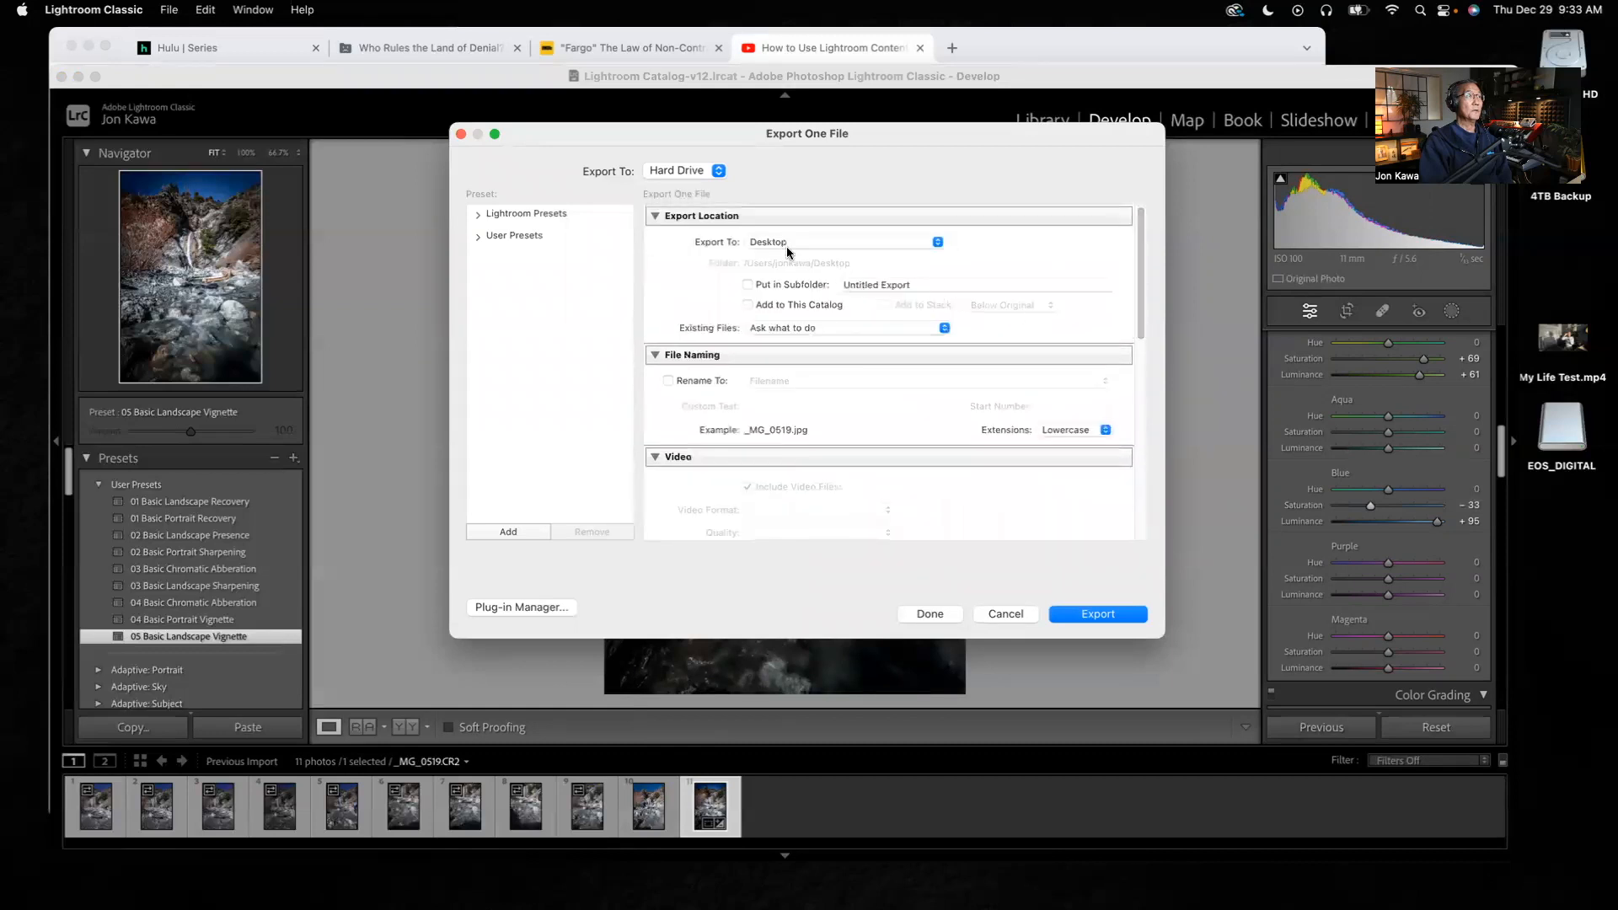
- Keep Desktop as the export location without a subfolder, and export the photo
click(936, 243)
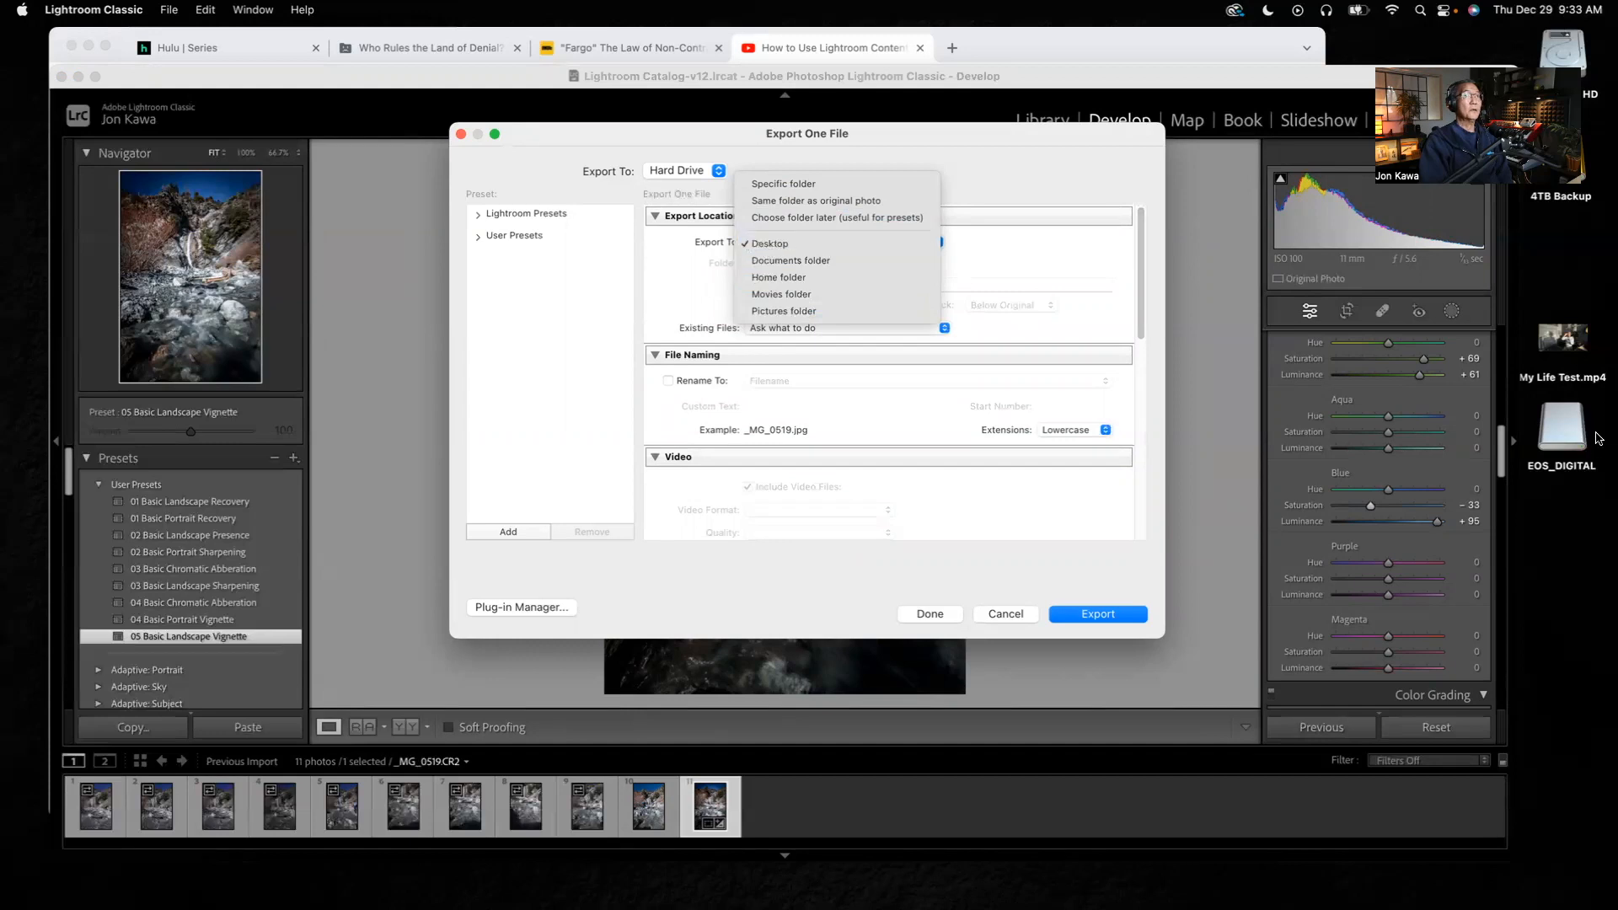
click(1067, 249)
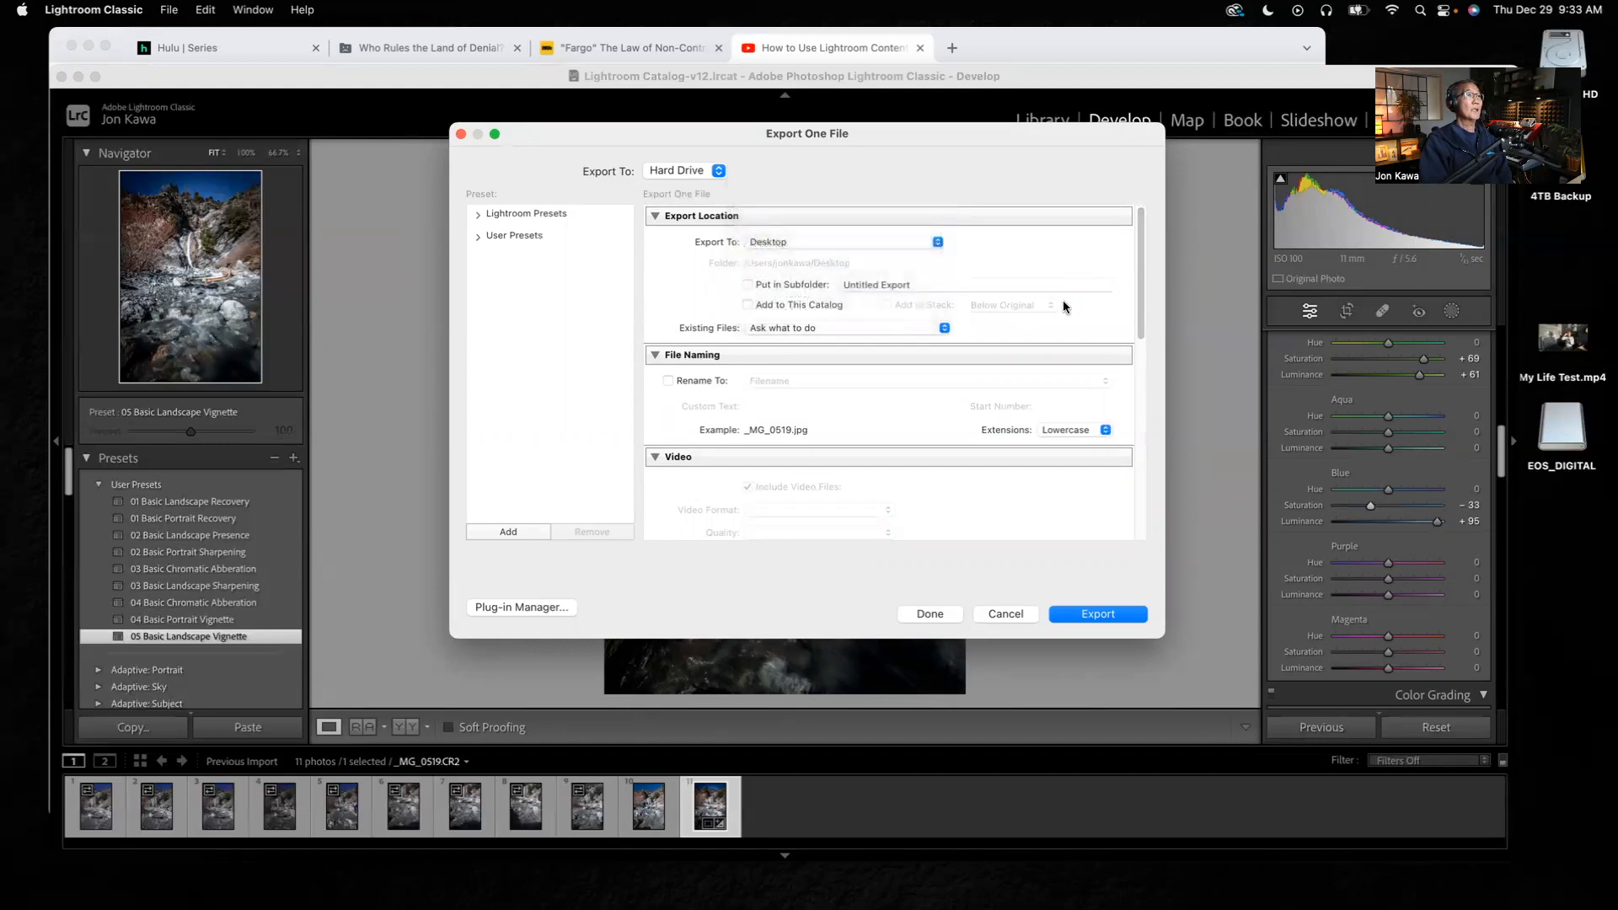
click(748, 284)
click(747, 285)
click(747, 285)
click(1110, 614)
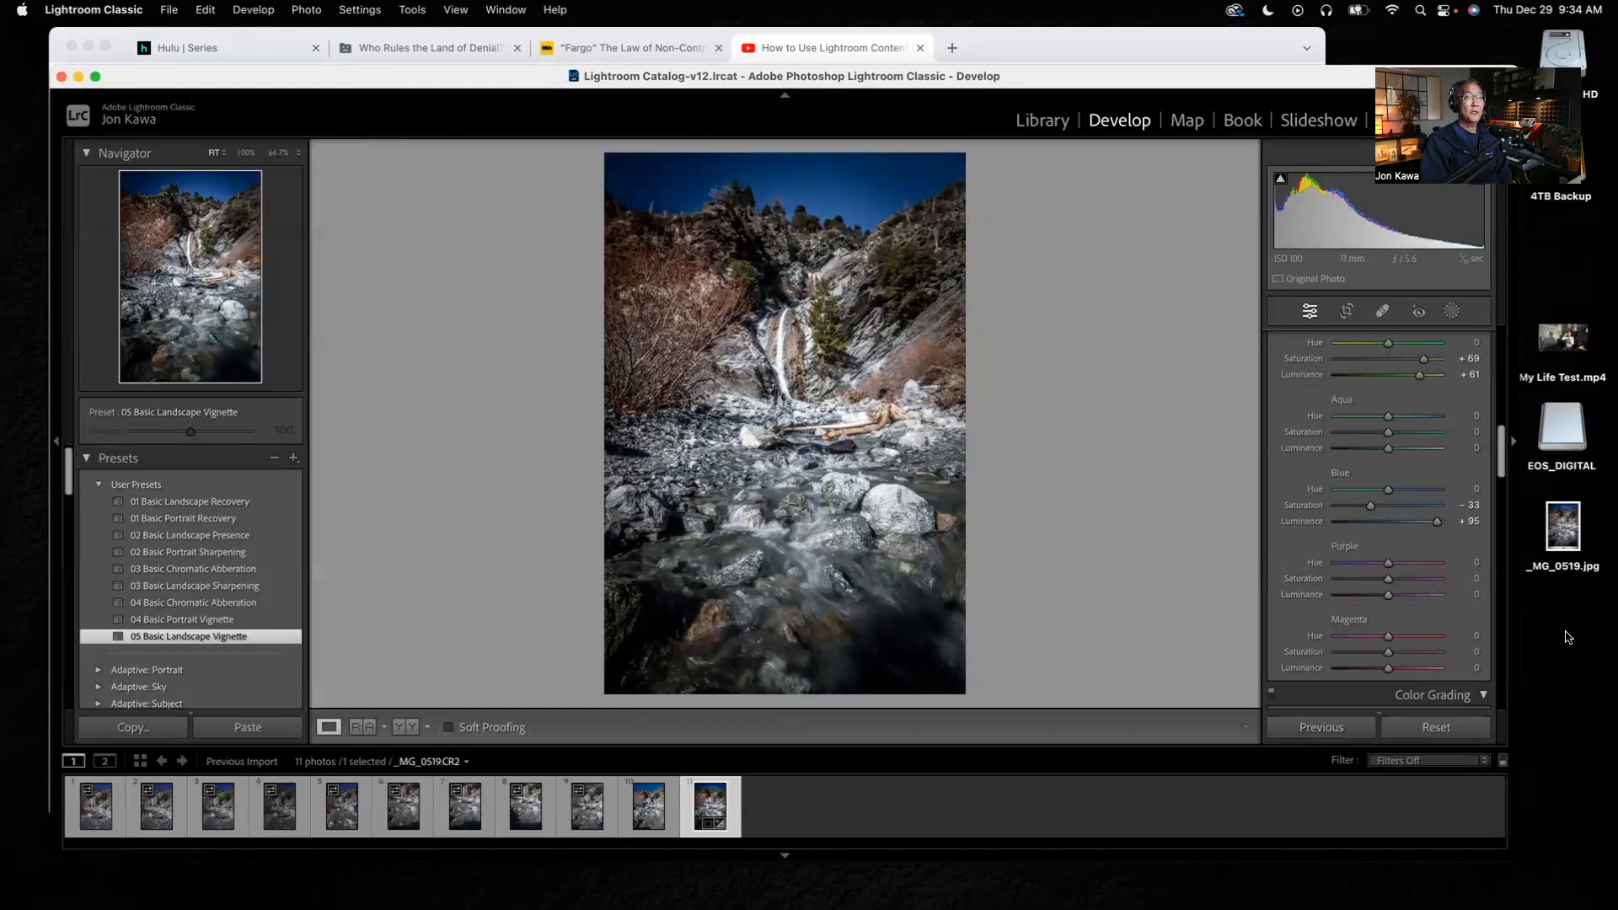
- Open the exported _MG_0519.jpg from the desktop in Preview, enlarge its window to inspect the watermarked photo, and minimize it
double_click(1564, 529)
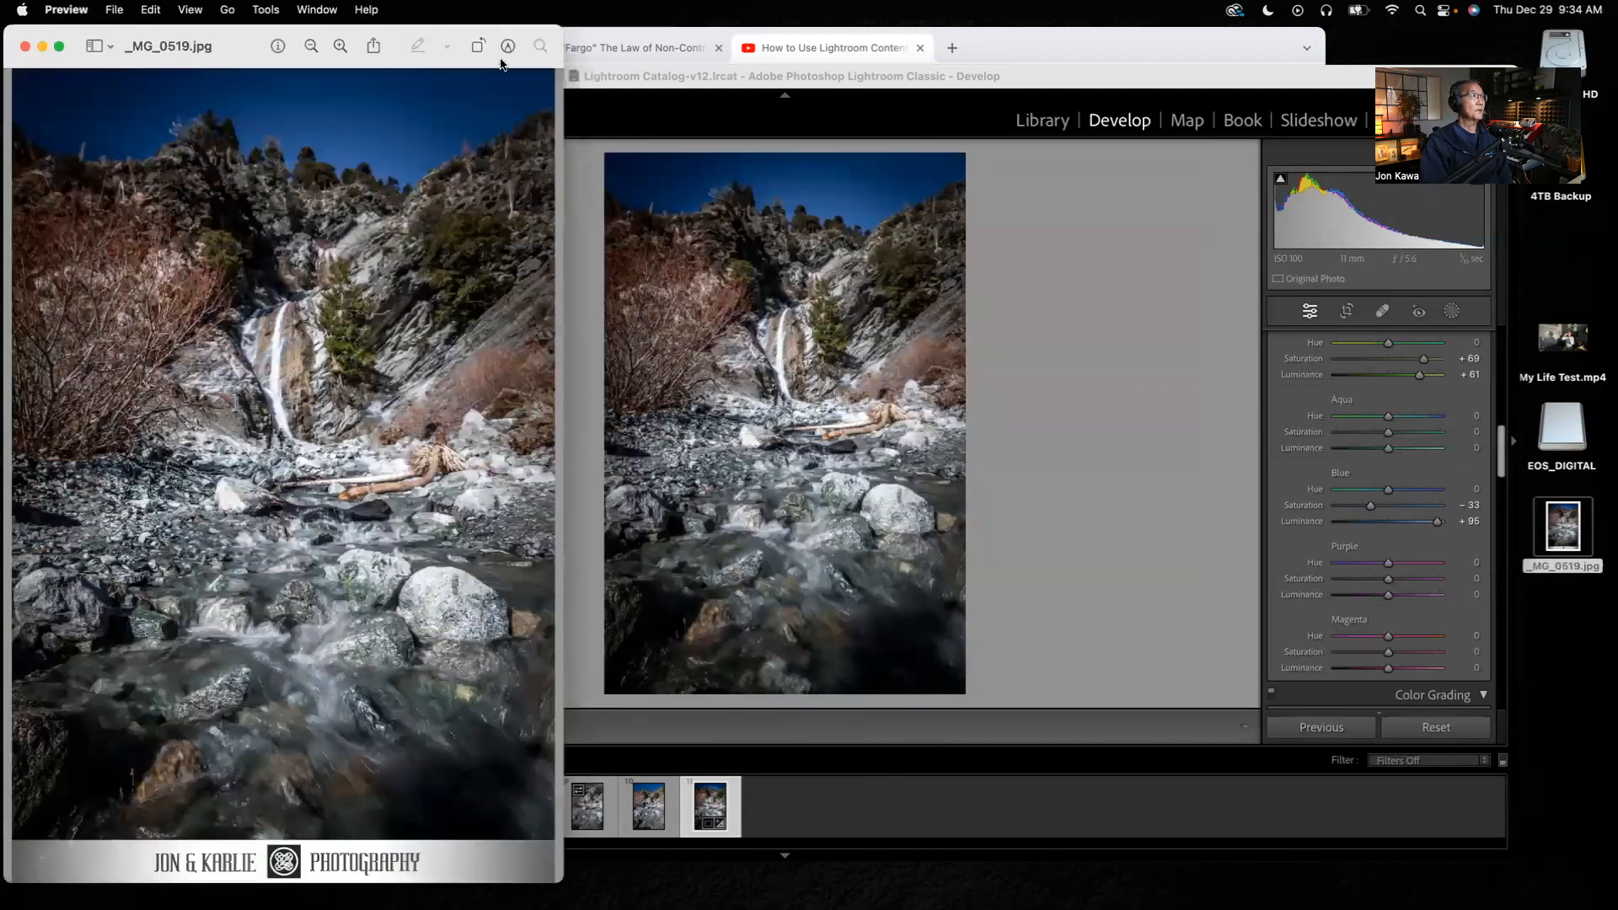
drag(441, 66, 773, 64)
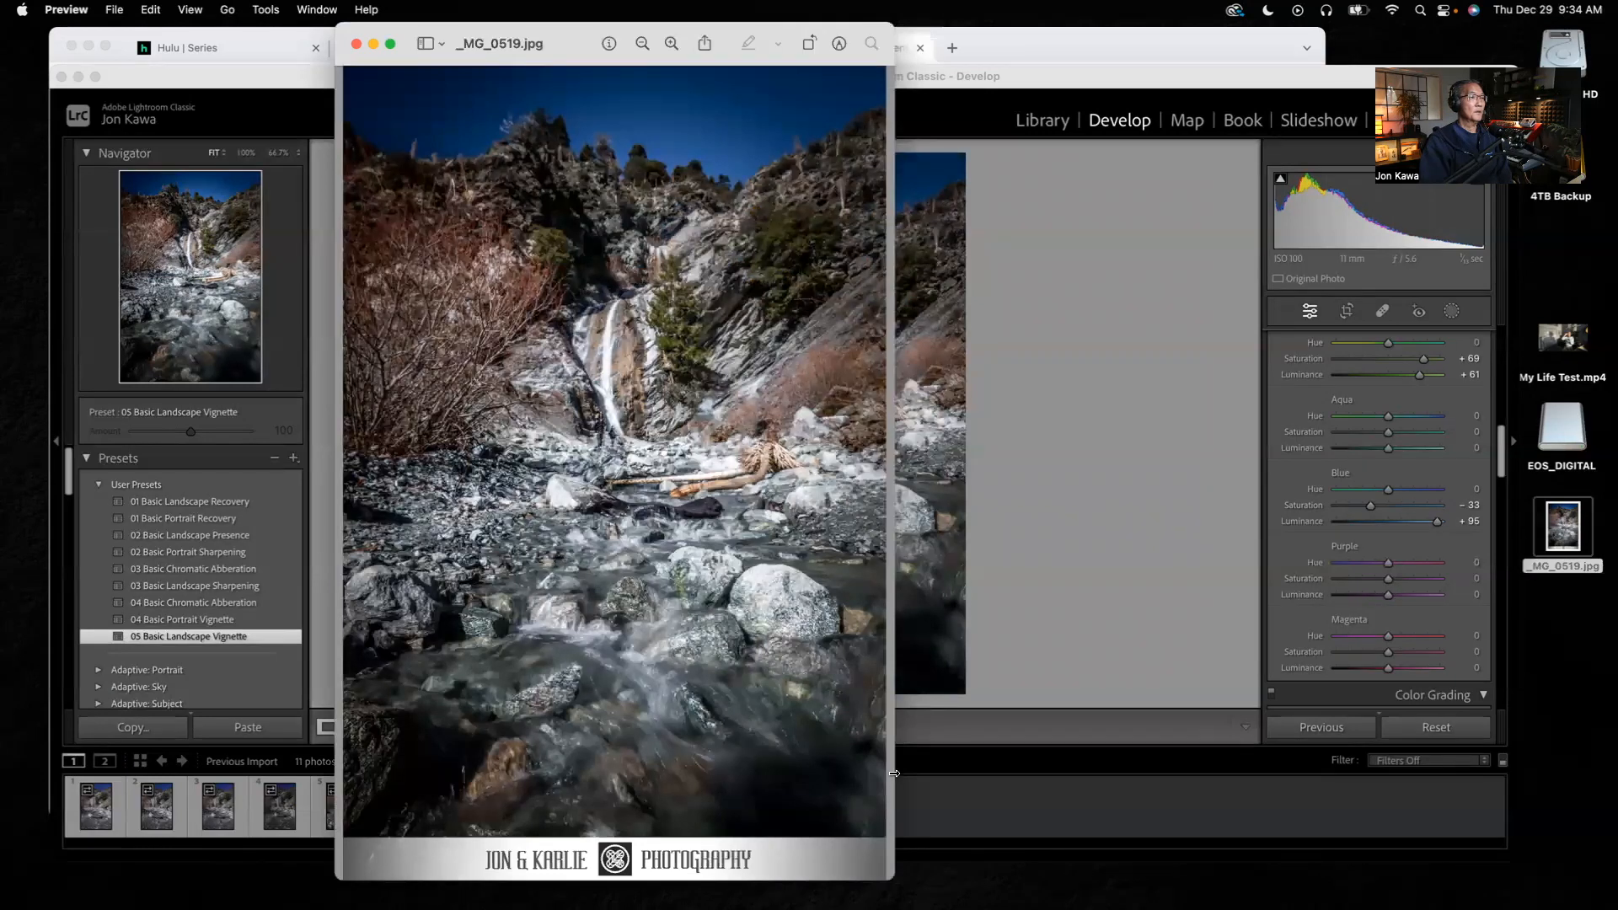
drag(834, 23, 965, 55)
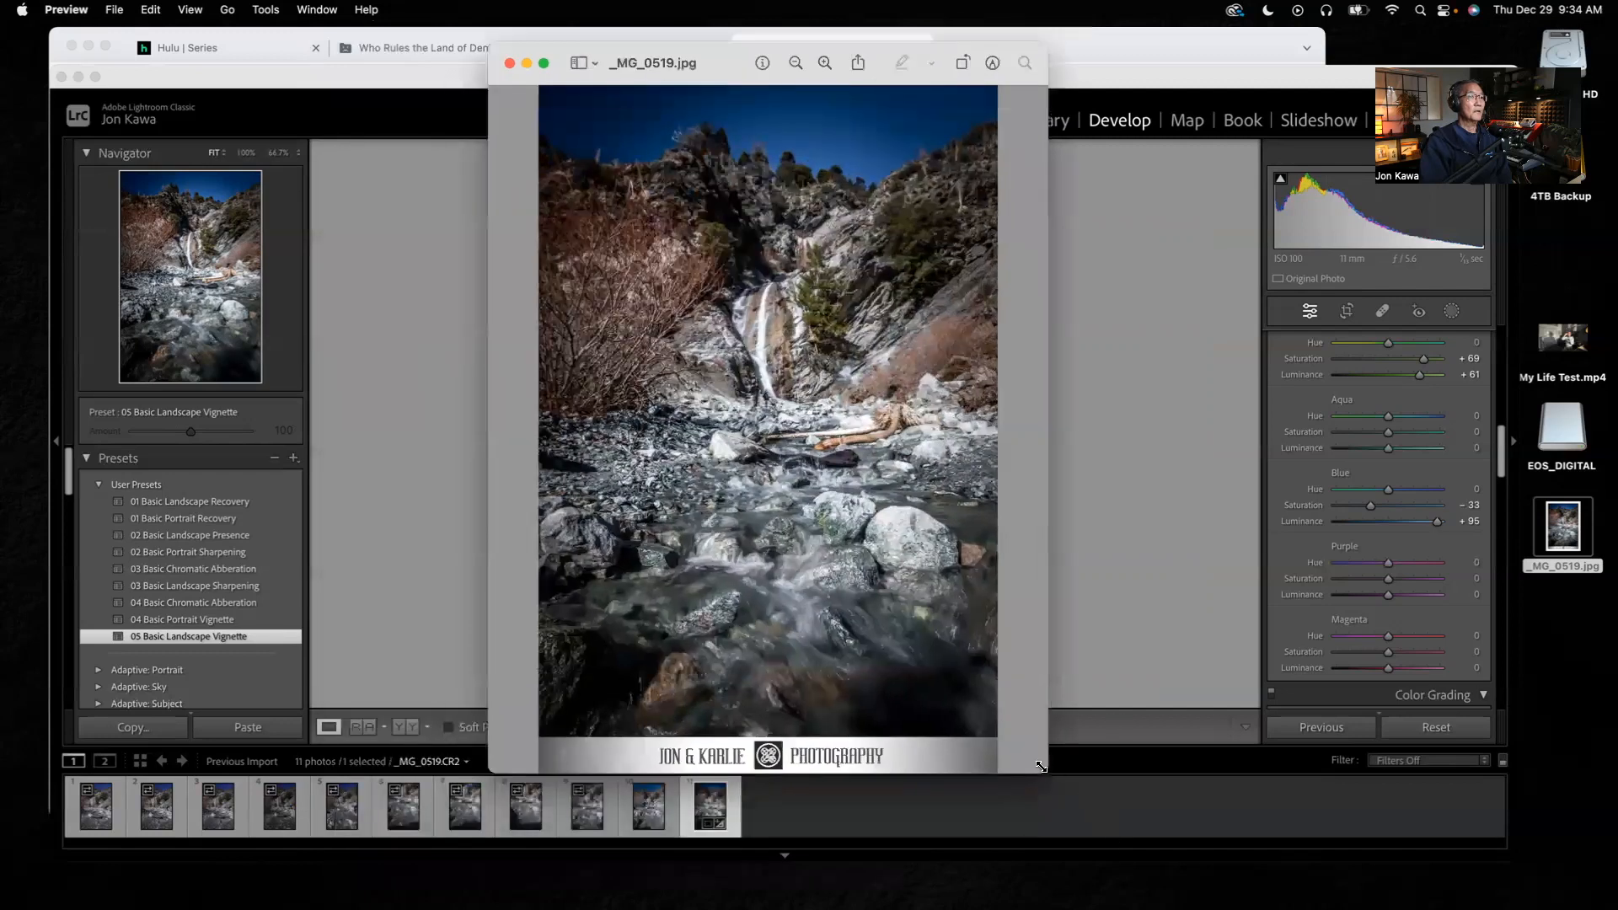
drag(1039, 768, 1304, 777)
drag(1495, 789, 1504, 794)
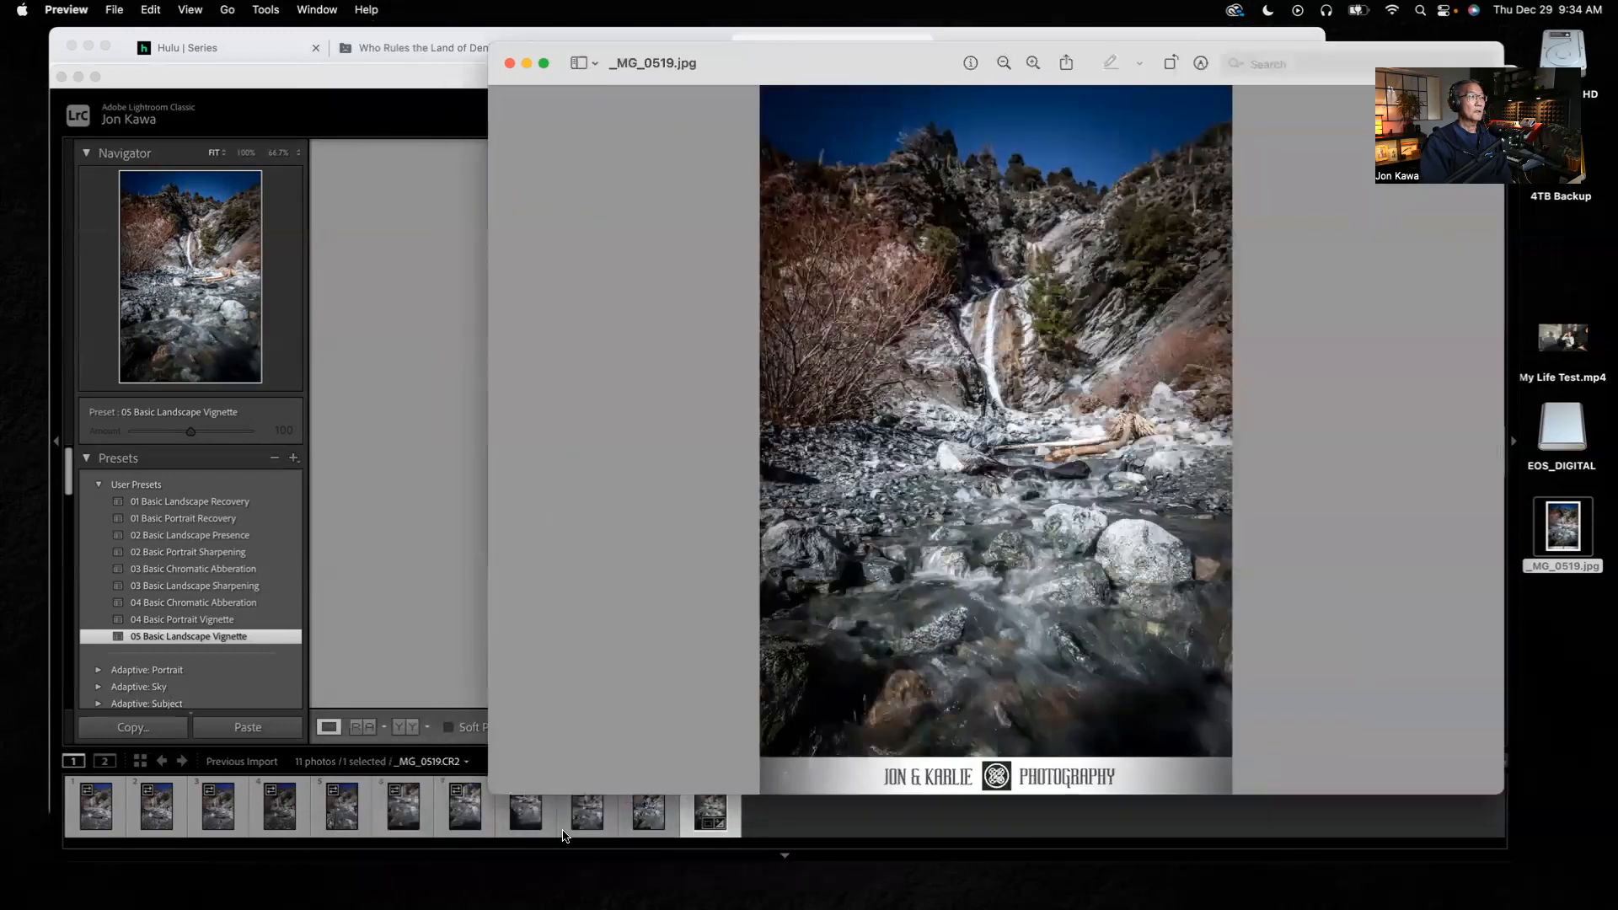
drag(495, 788, 41, 818)
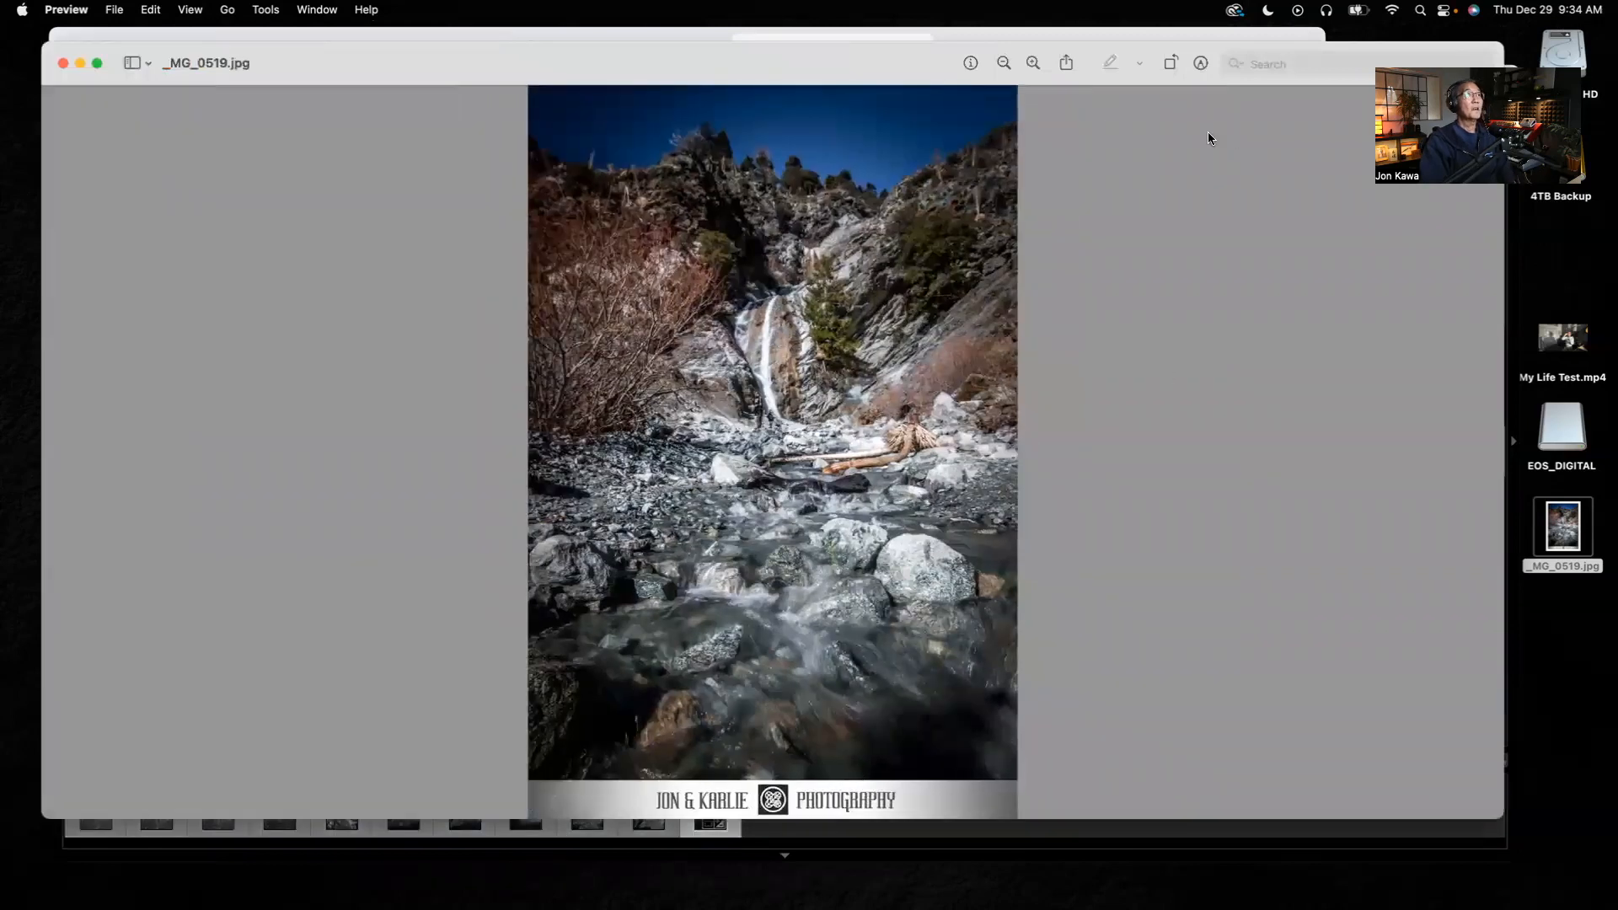
click(1003, 64)
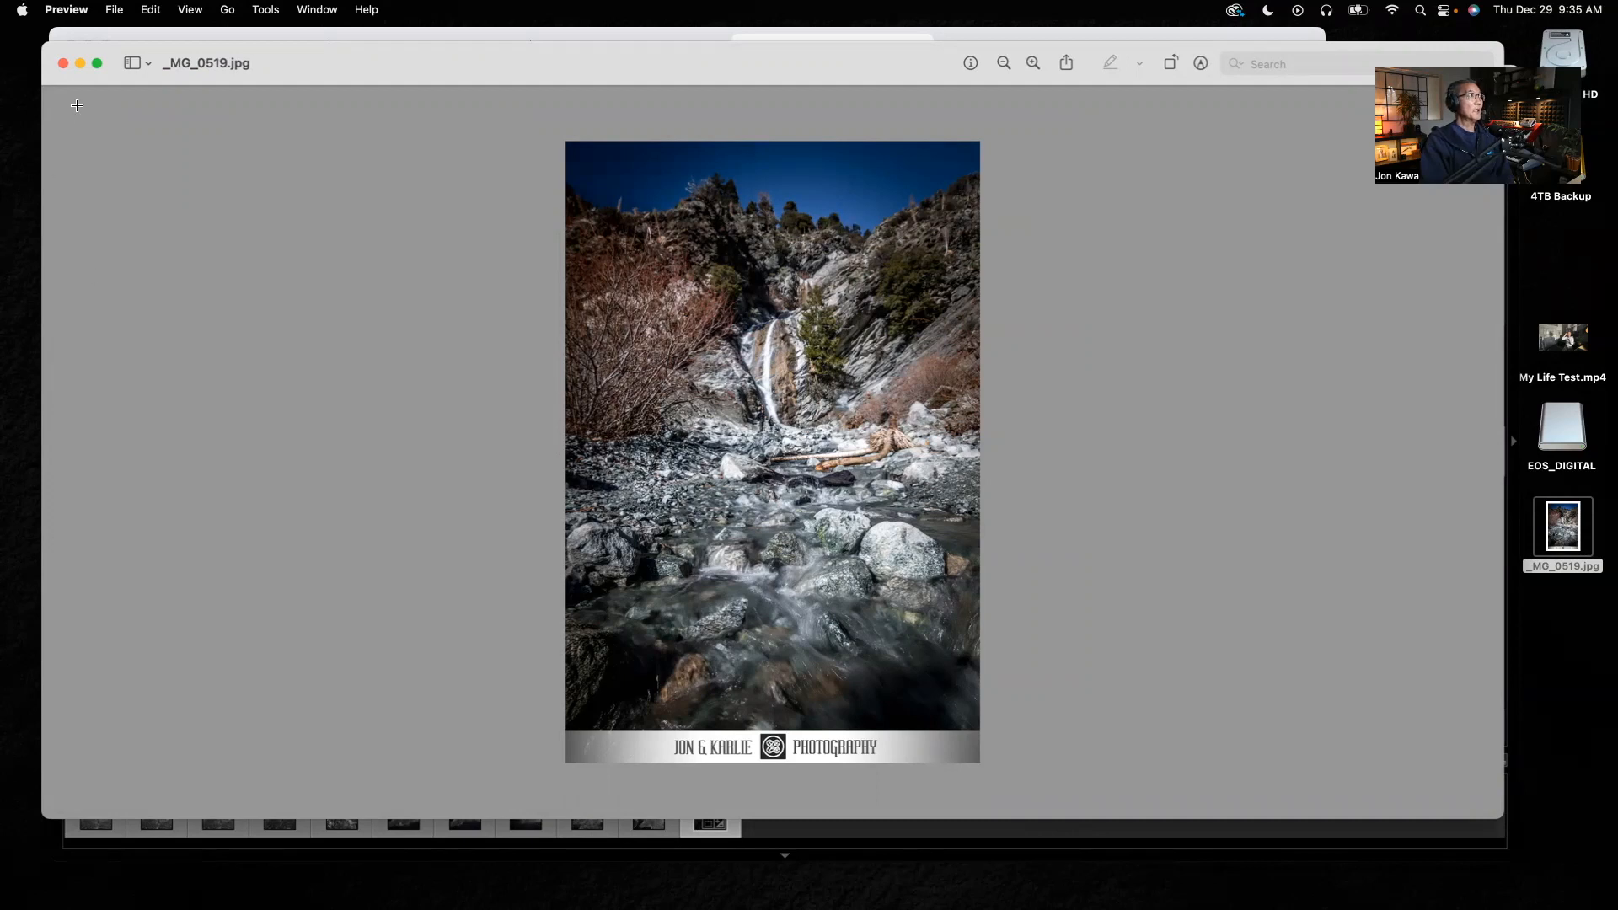
click(80, 63)
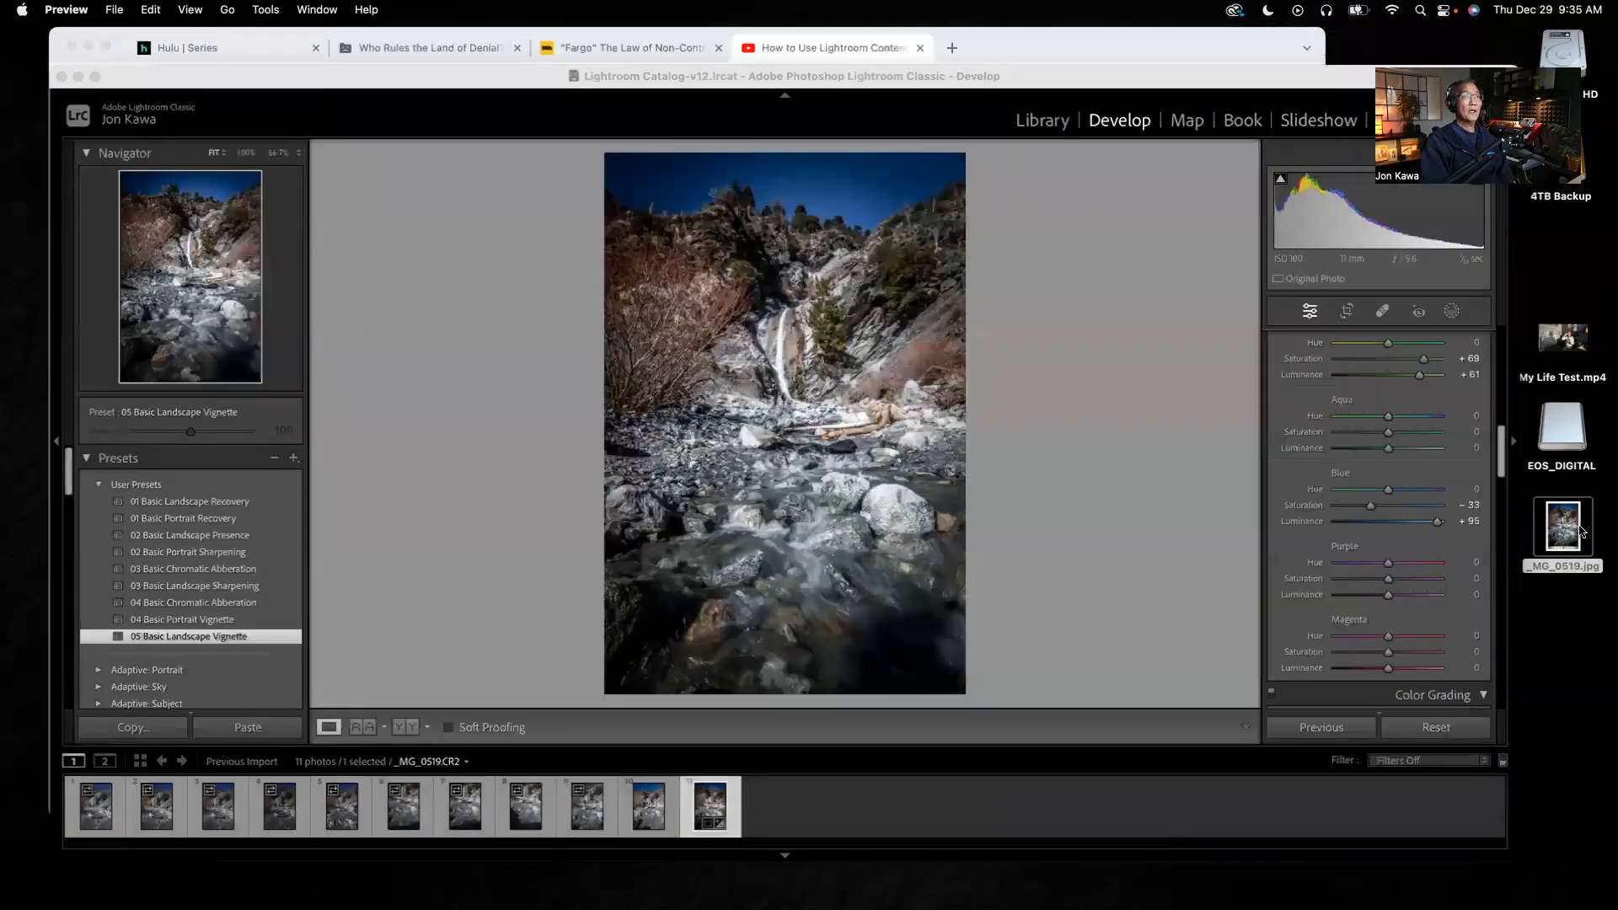